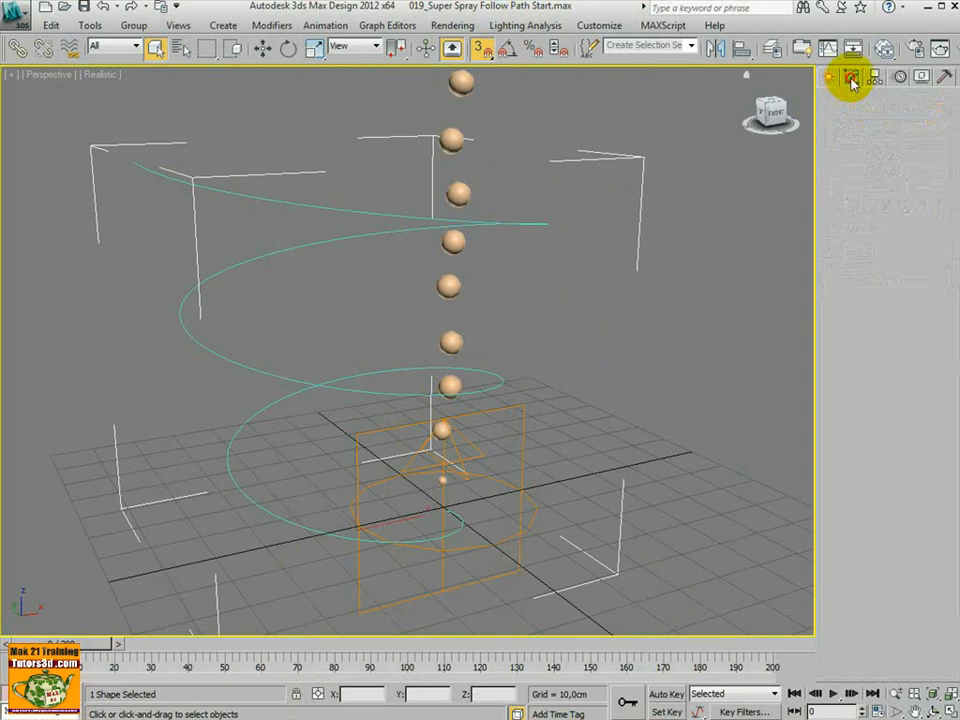
Draw a new helix spline beside the existing one, with both radii about 30 cm and a height of about 70 cm
left_click(870, 255)
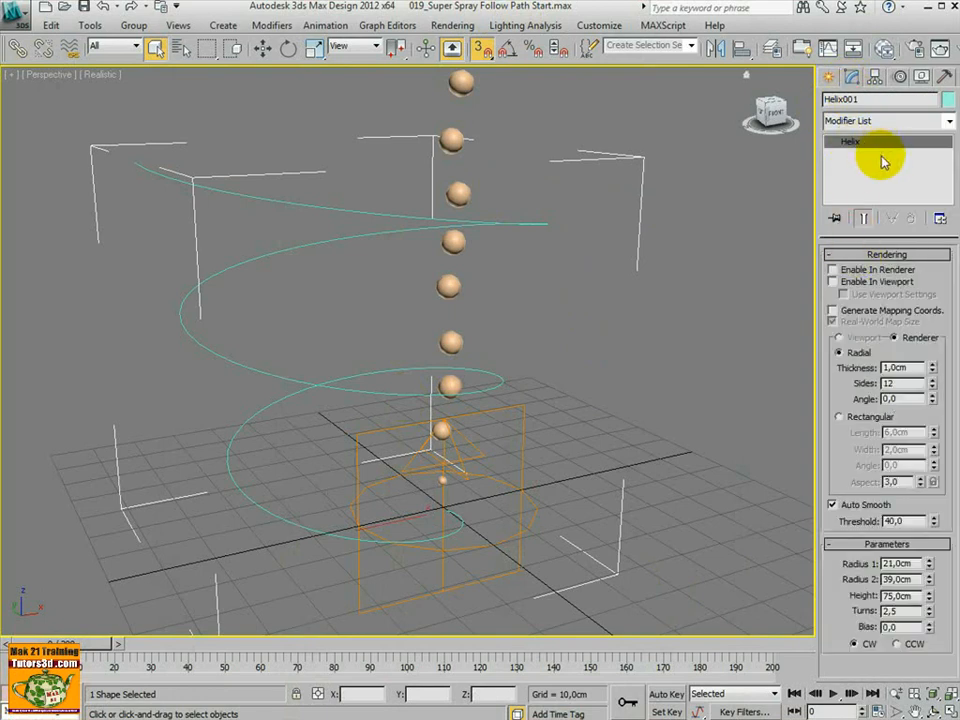
left_click(829, 79)
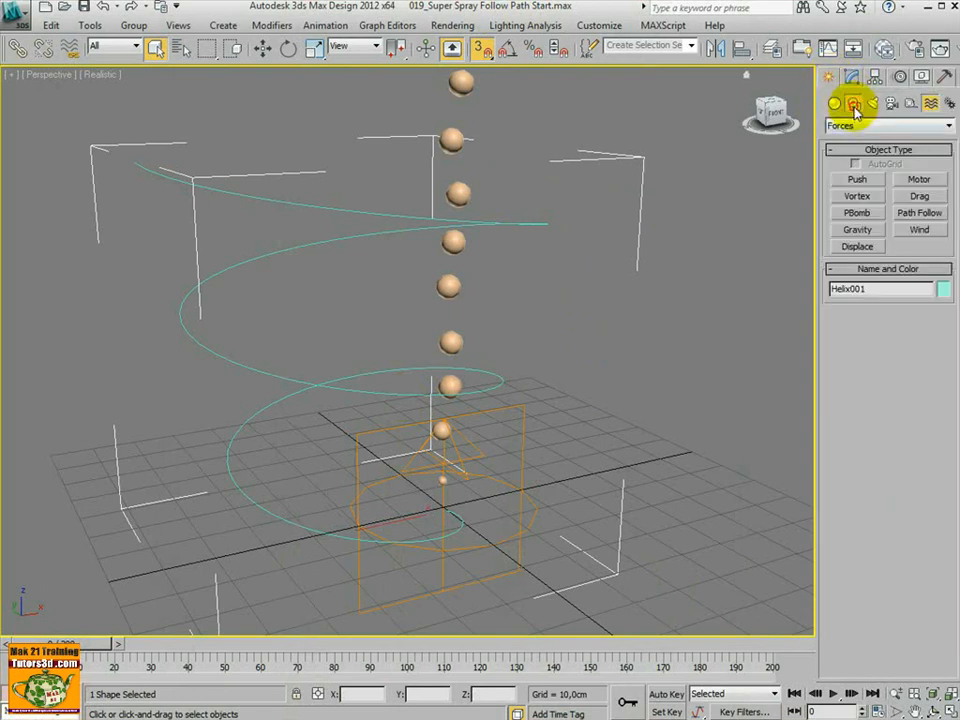
left_click(854, 106)
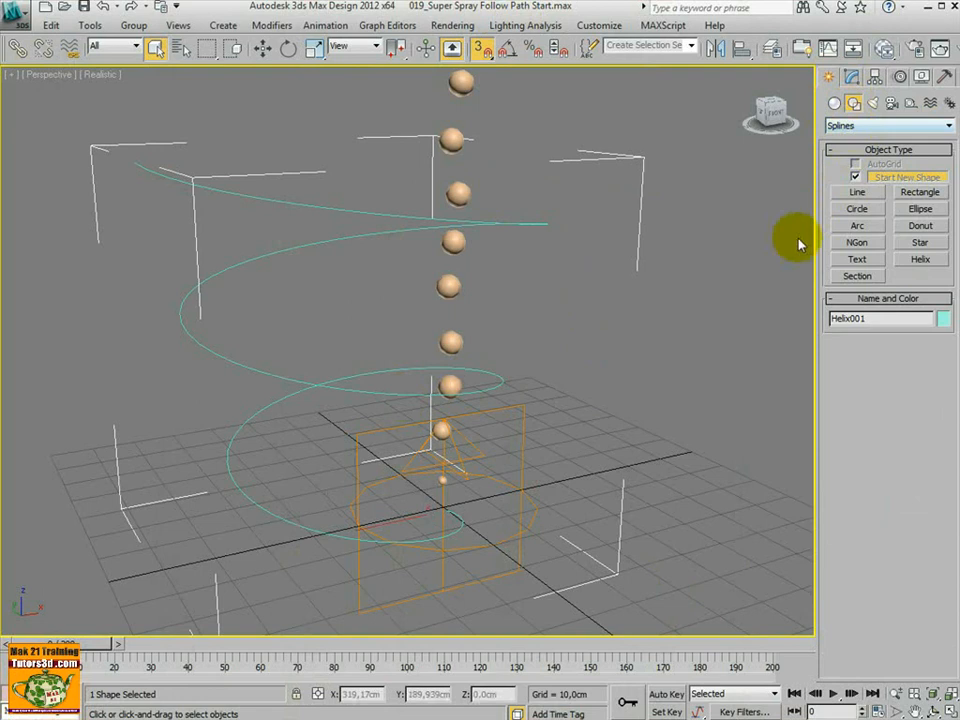
left_click(920, 260)
scroll(720, 322, "down", 3)
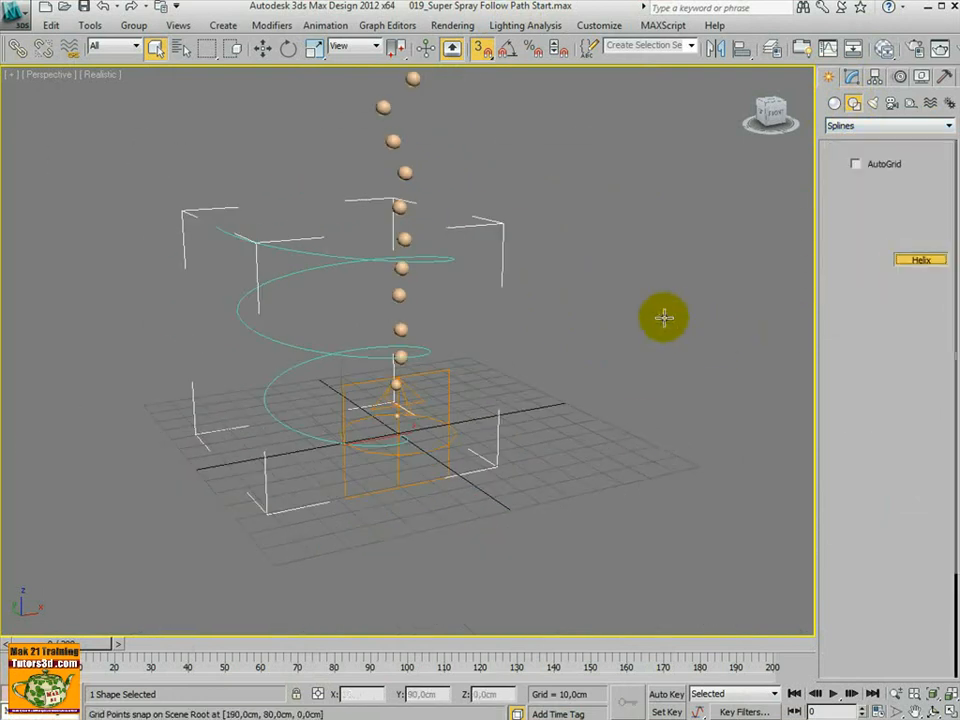
left_click_drag(647, 444, 705, 495)
left_click(705, 167)
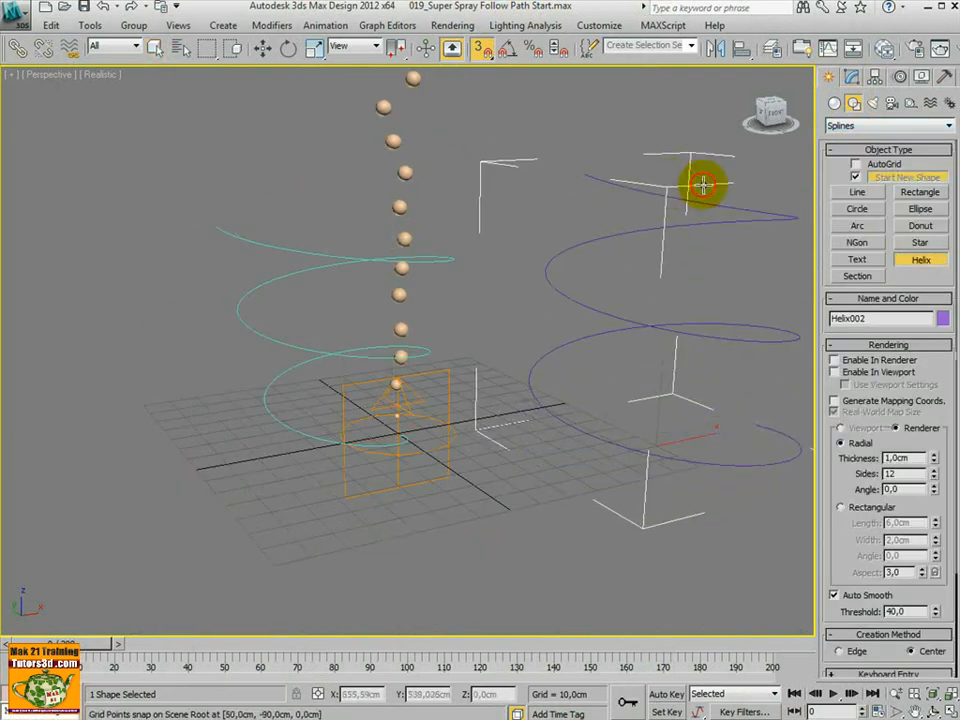
right_click(545, 157)
left_click_drag(605, 447, 655, 480)
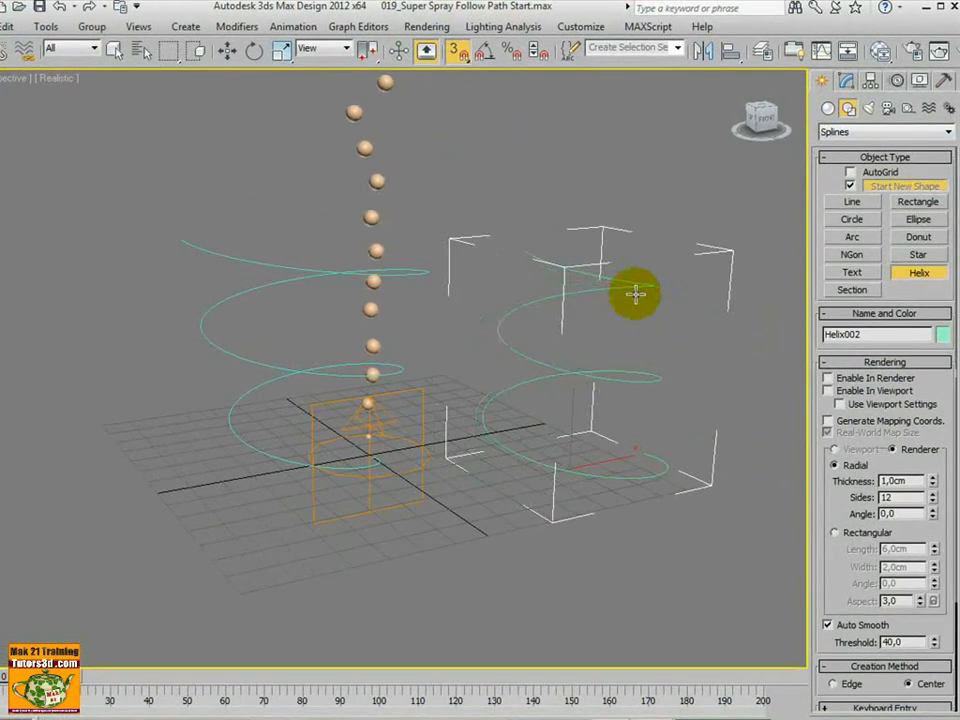
left_click(617, 272)
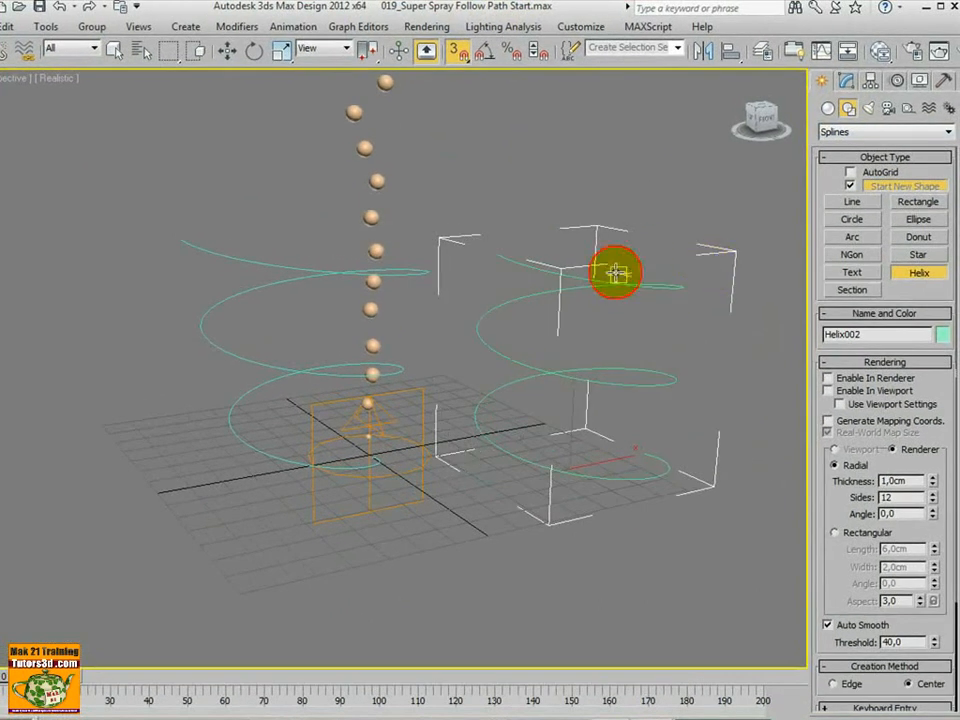
Set the new helix's Radius 2 to 45.3 cm and its Turns to 4.65
left_click(850, 83)
middle_click_drag(662, 276, 571, 272)
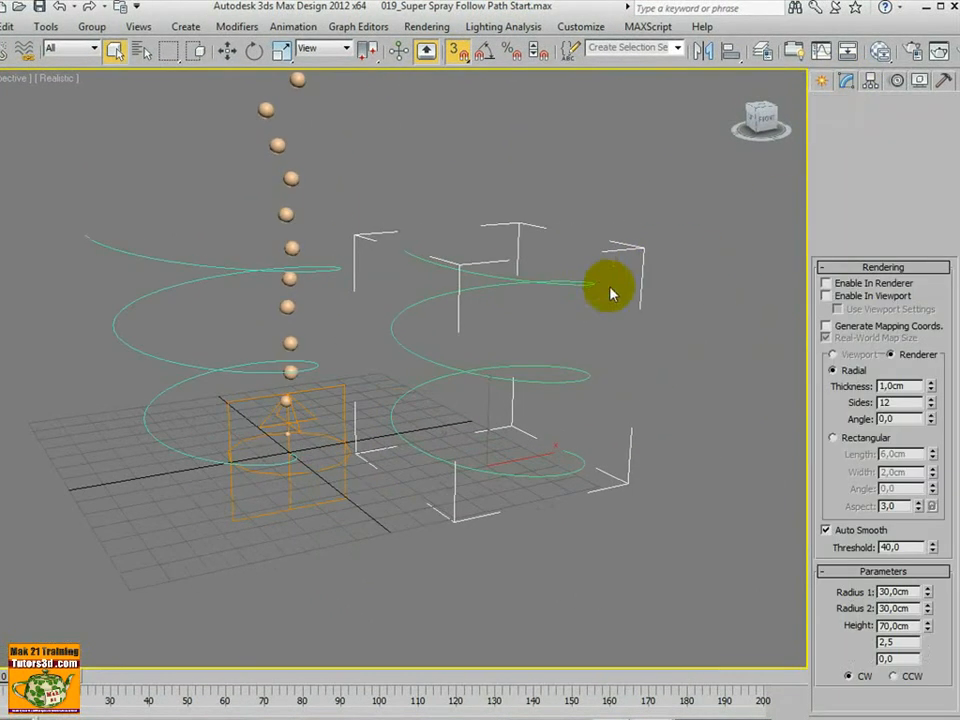
left_click(825, 267)
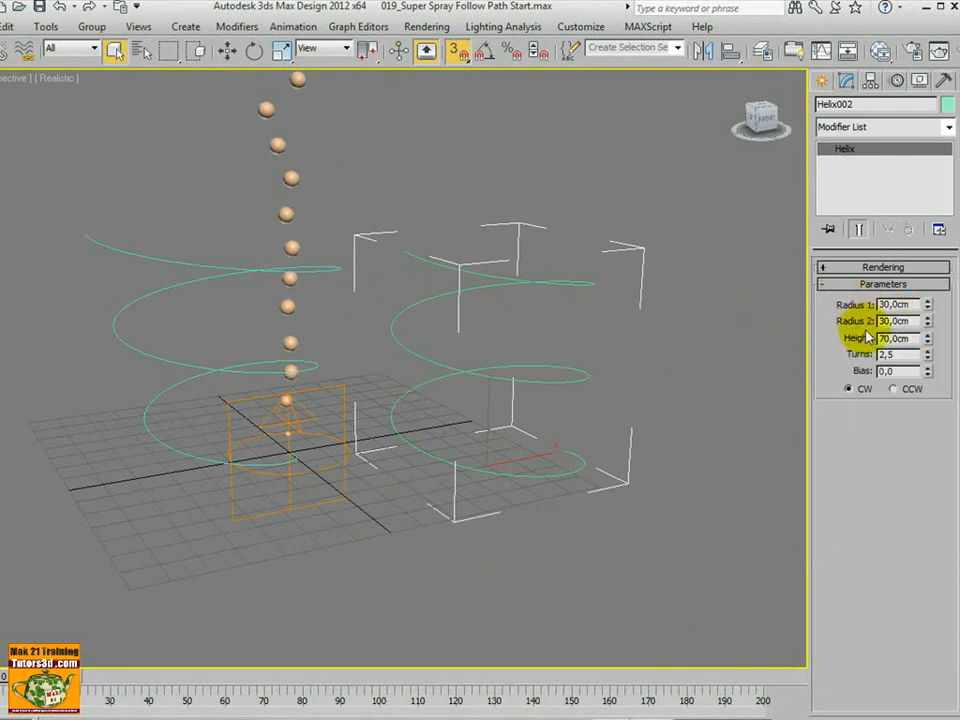
left_click_drag(928, 328, 908, 284)
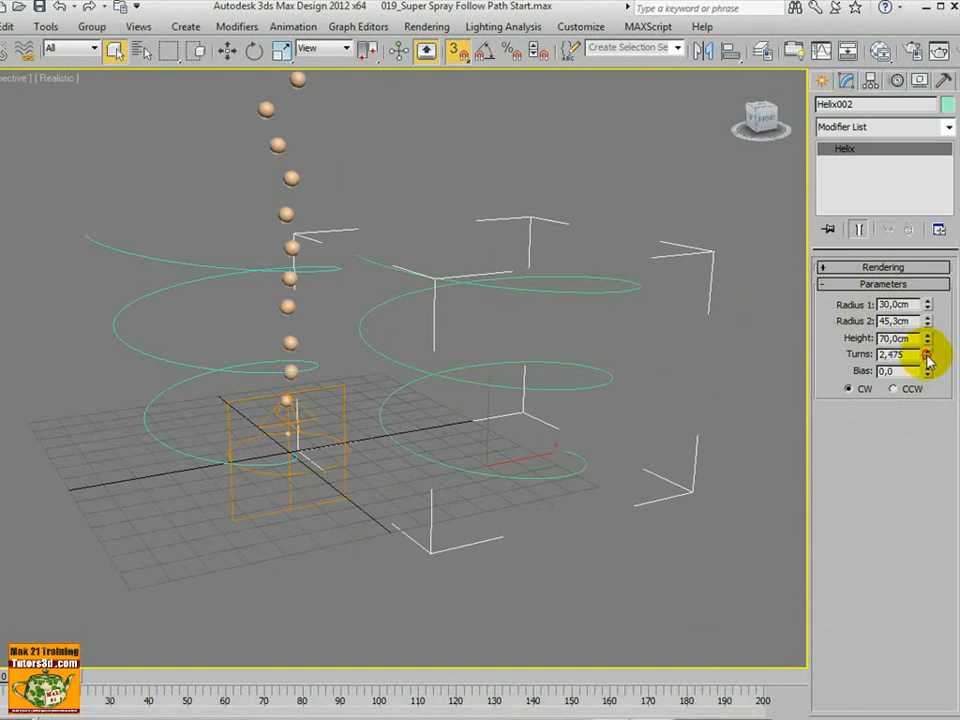
left_click_drag(928, 356, 914, 300)
middle_click_drag(810, 364, 651, 392)
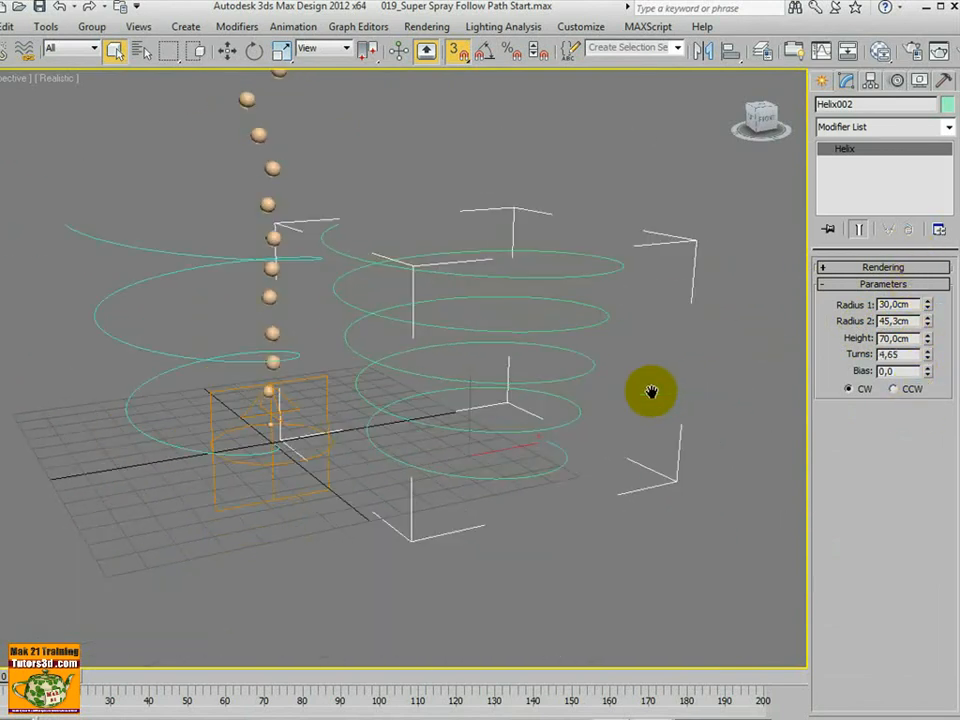
Delete the newly drawn helix, keeping the original one around the particles
key("Delete")
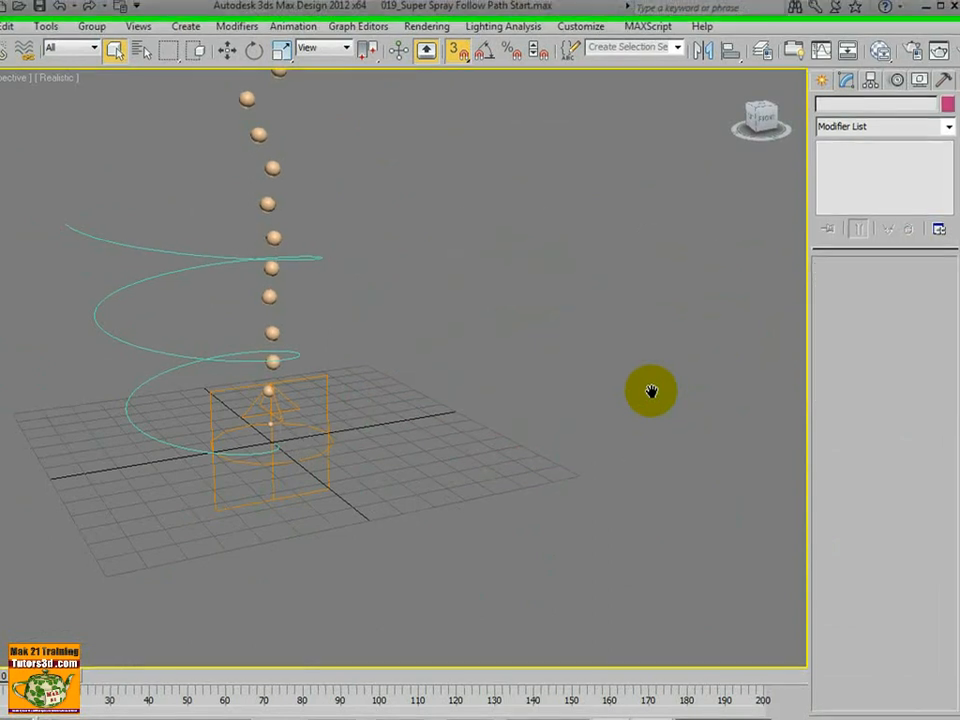
middle_click_drag(499, 409, 548, 420)
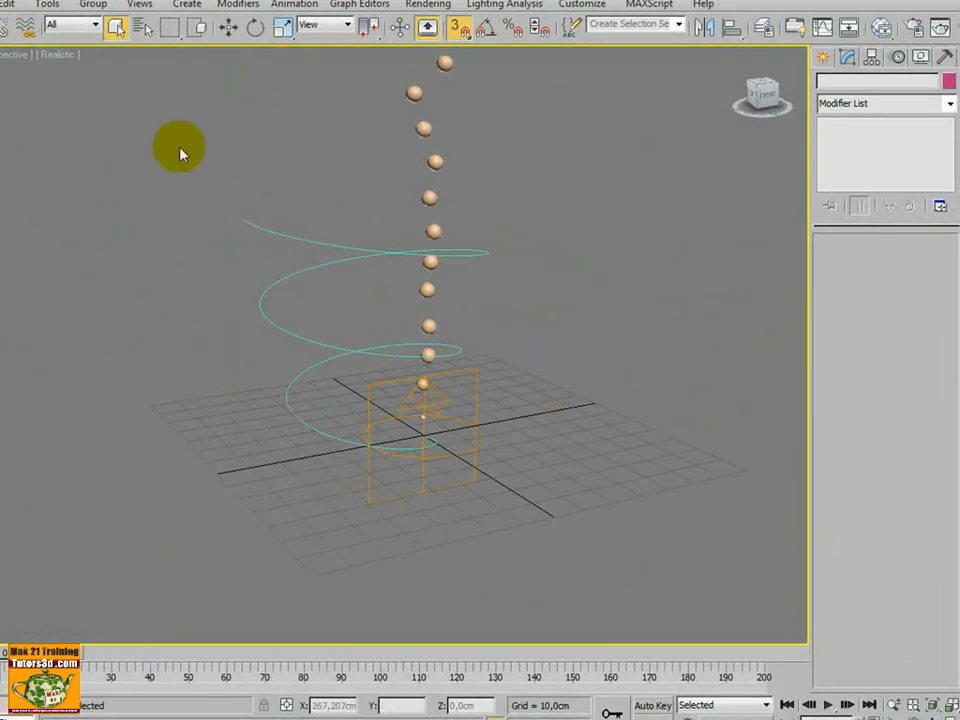
scroll(461, 374, "up", 2)
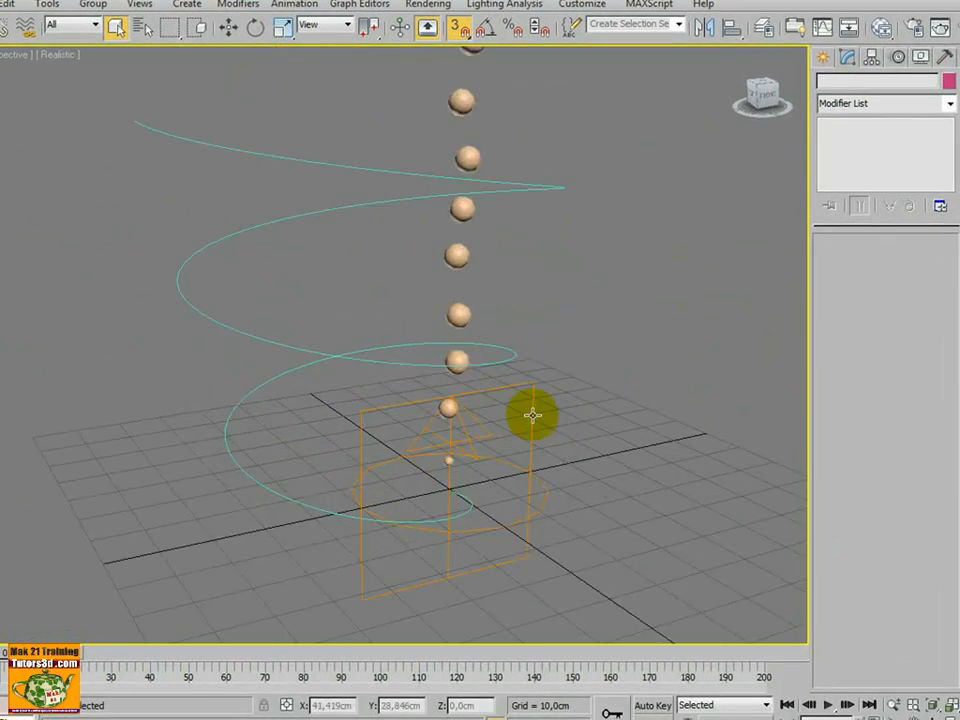
Create a Path Follow space warp on the ground grid beside the particle emitter, with an icon size of about 10 cm
left_click(822, 57)
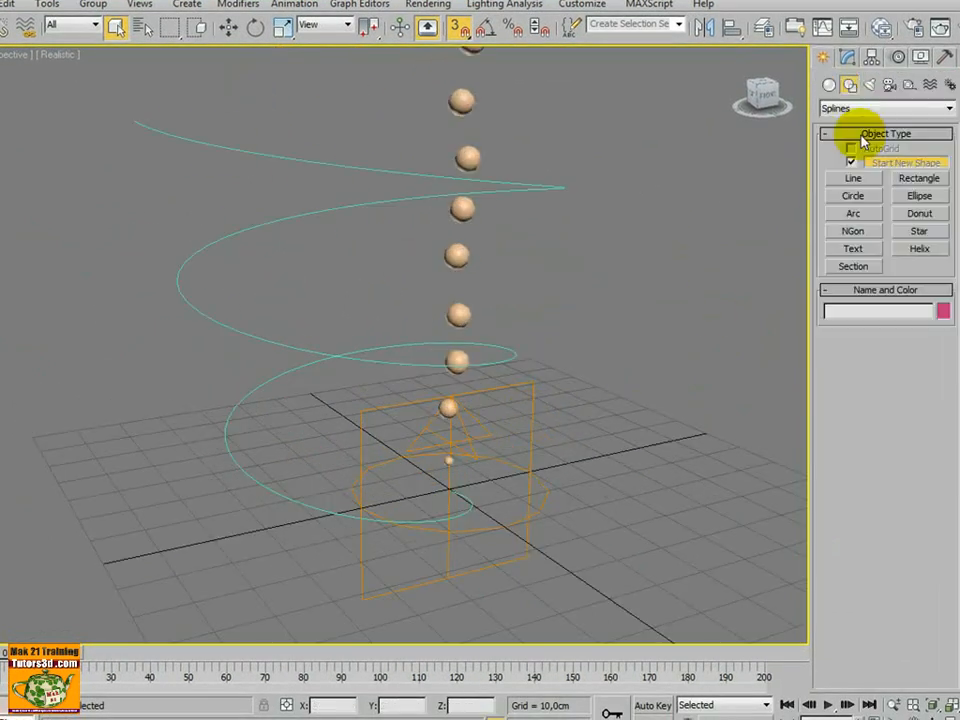
left_click(930, 85)
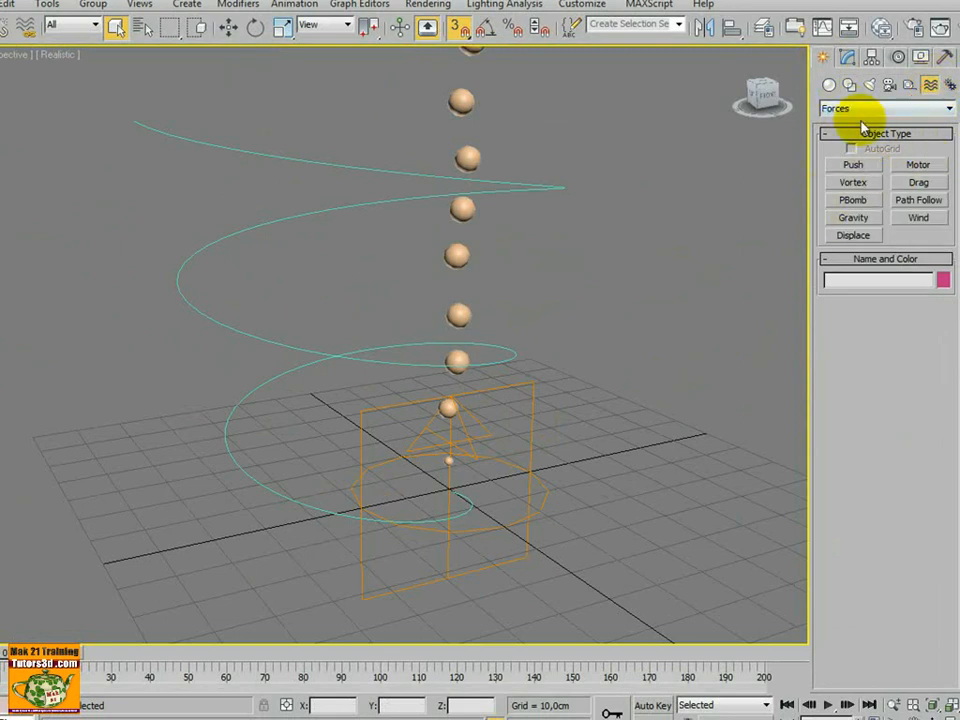
left_click(918, 201)
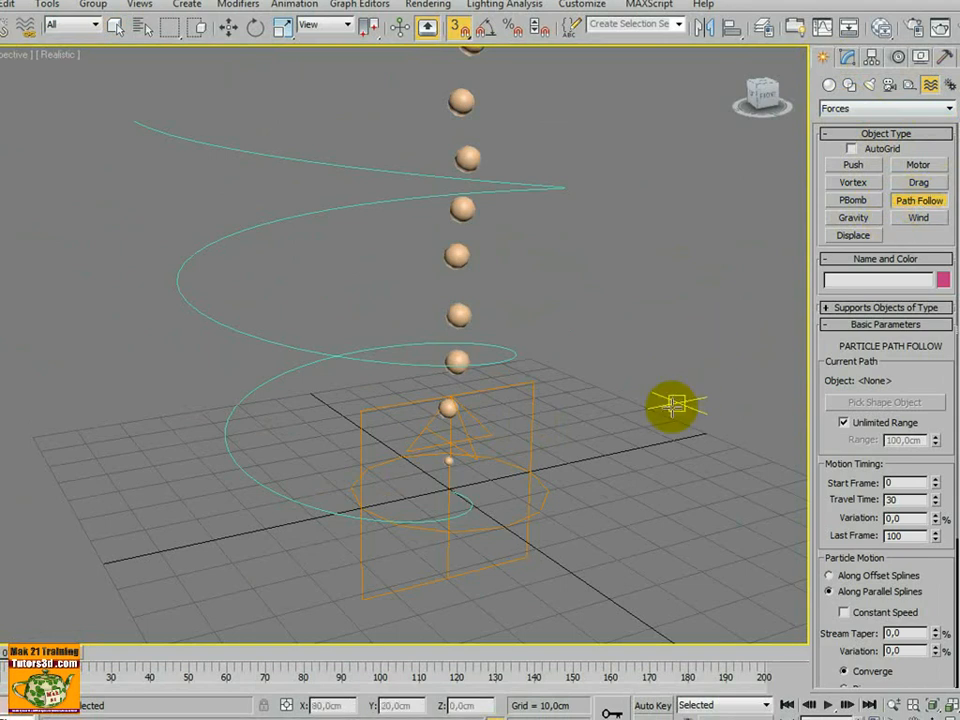
left_click_drag(636, 445, 666, 462)
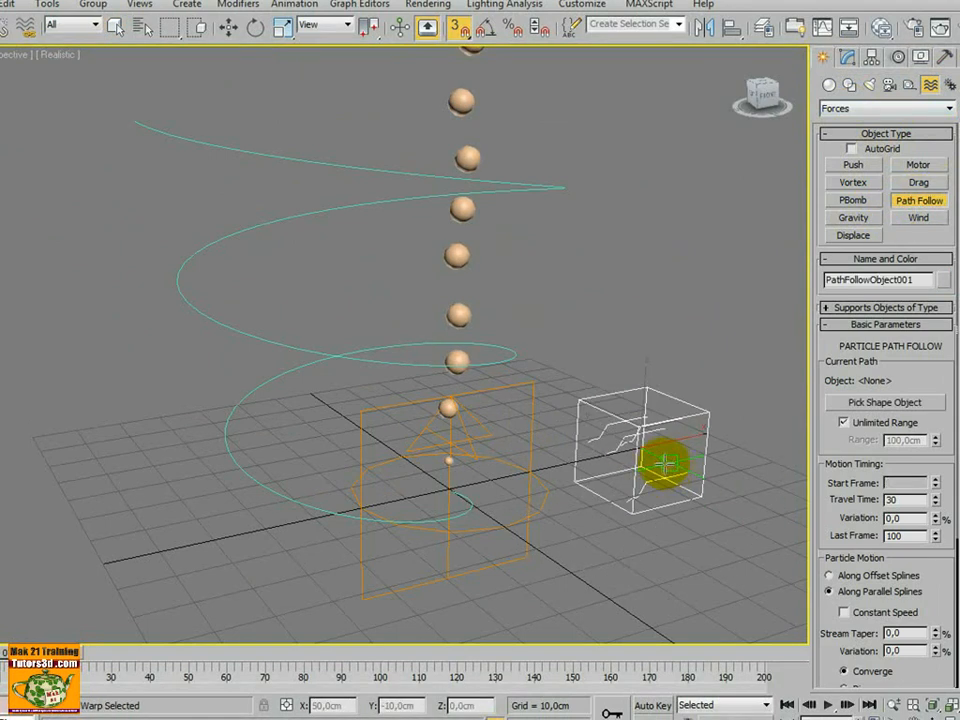
Set the Path Follow warp's display icon size to 20 cm
left_click(849, 57)
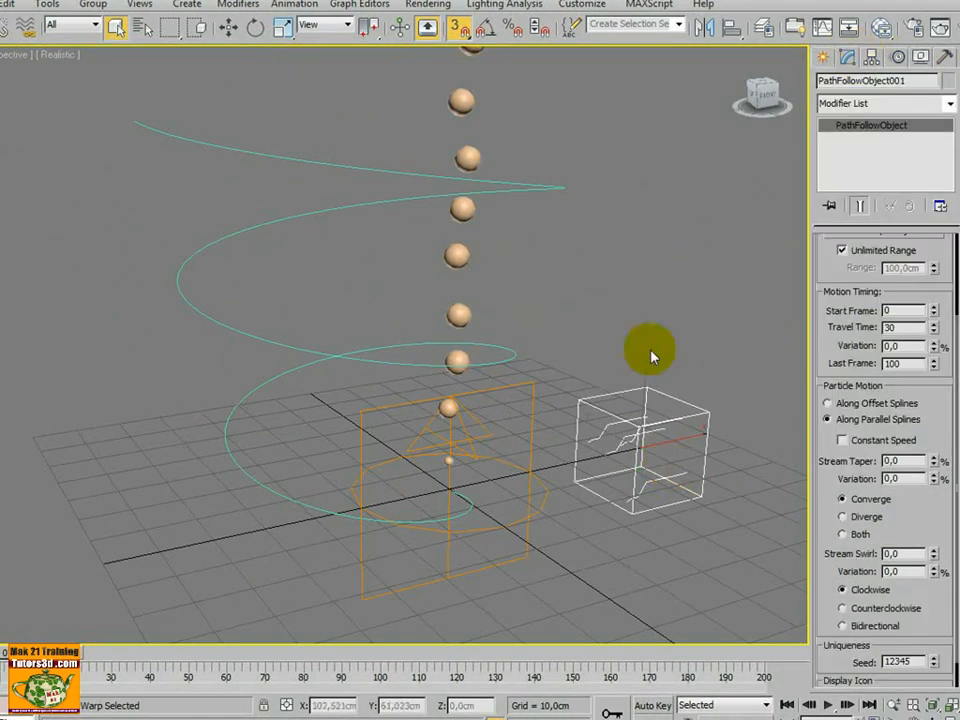
middle_click_drag(643, 349, 597, 333)
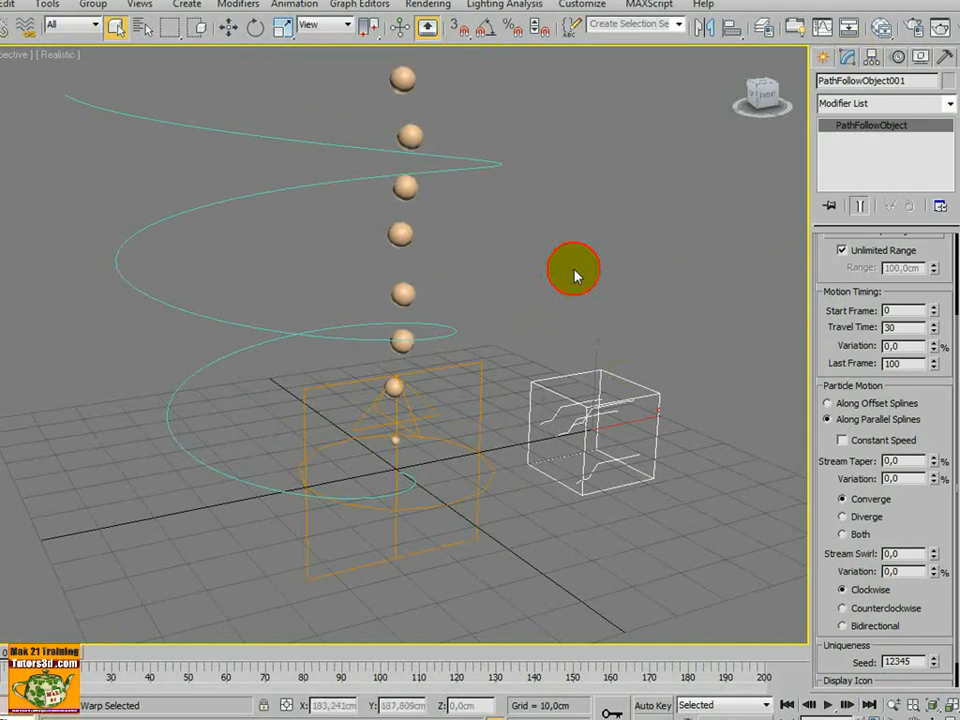
middle_click_drag(575, 275, 604, 341, "alt")
scroll(499, 300, "up", 3)
scroll(825, 567, "down", 1)
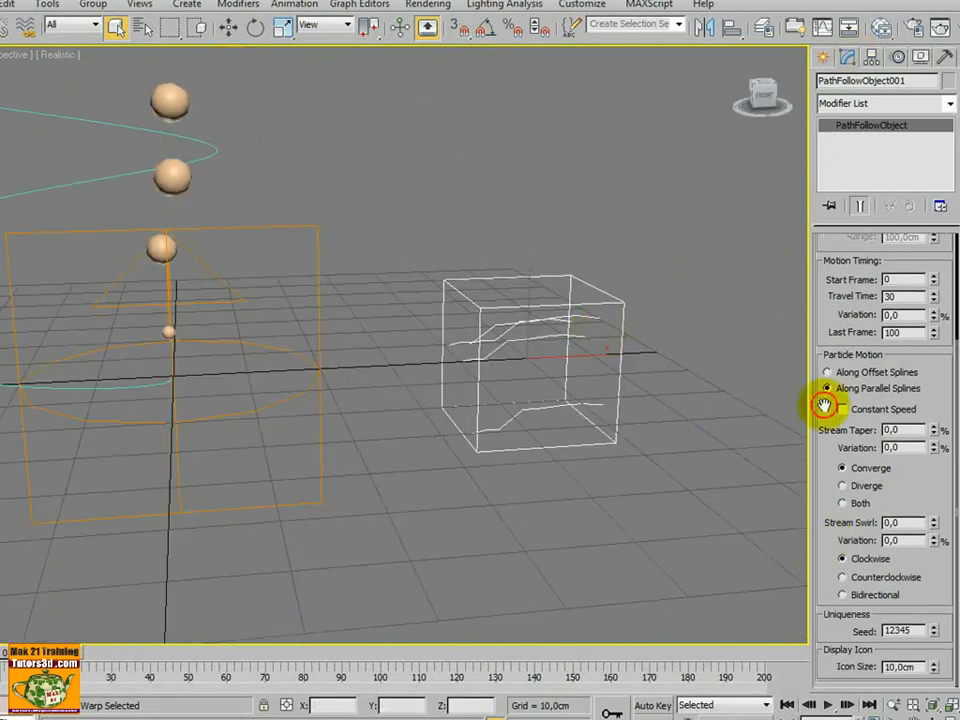
left_click_drag(918, 667, 857, 660)
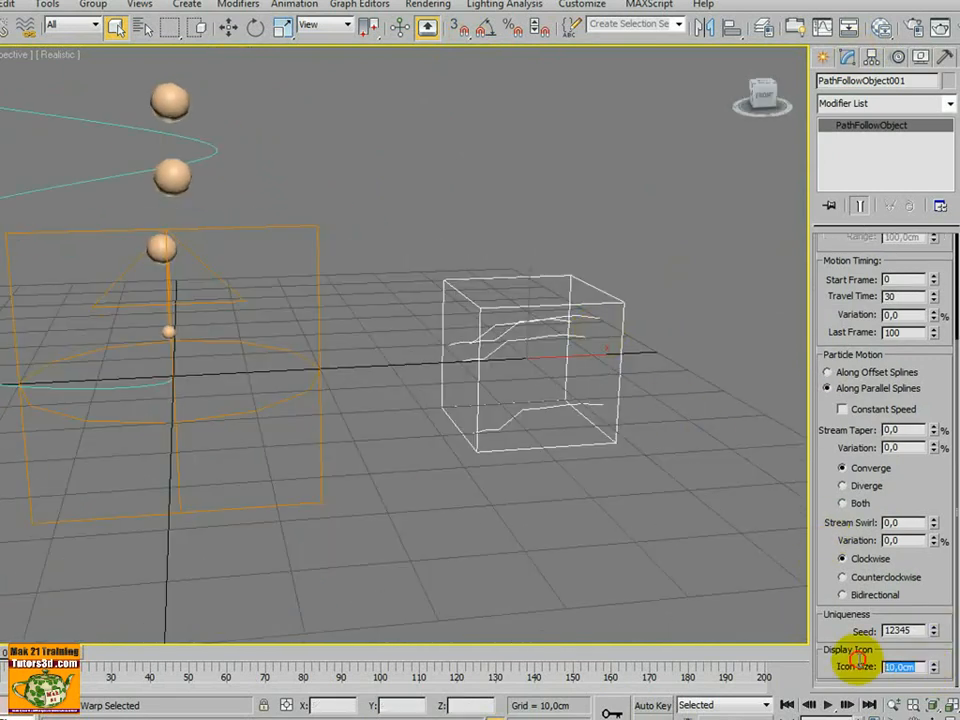
key("Return")
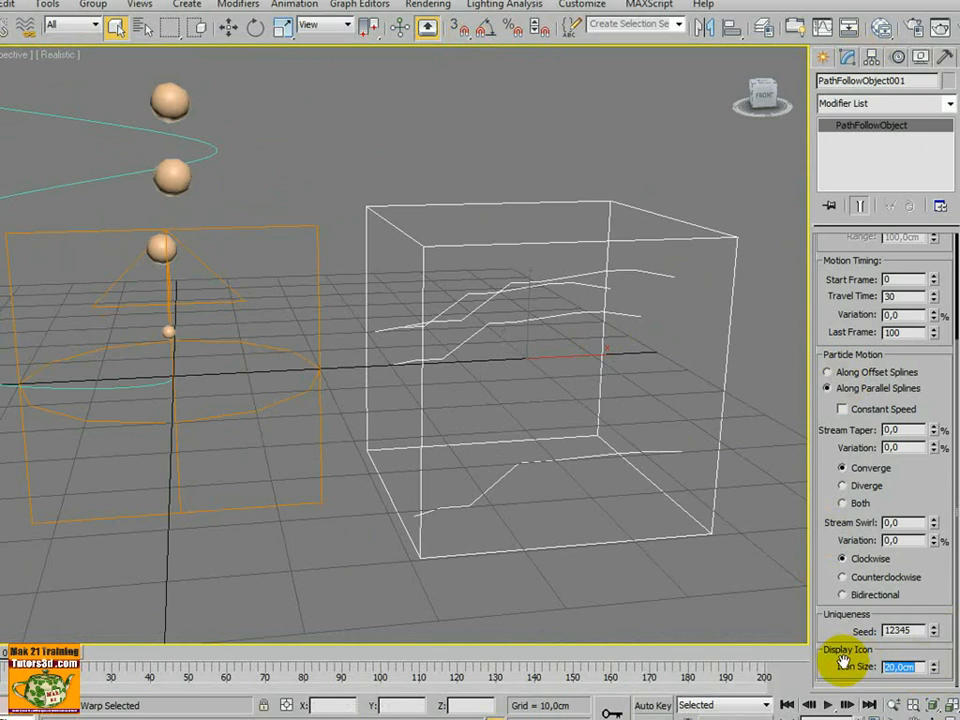
scroll(474, 463, "down", 2)
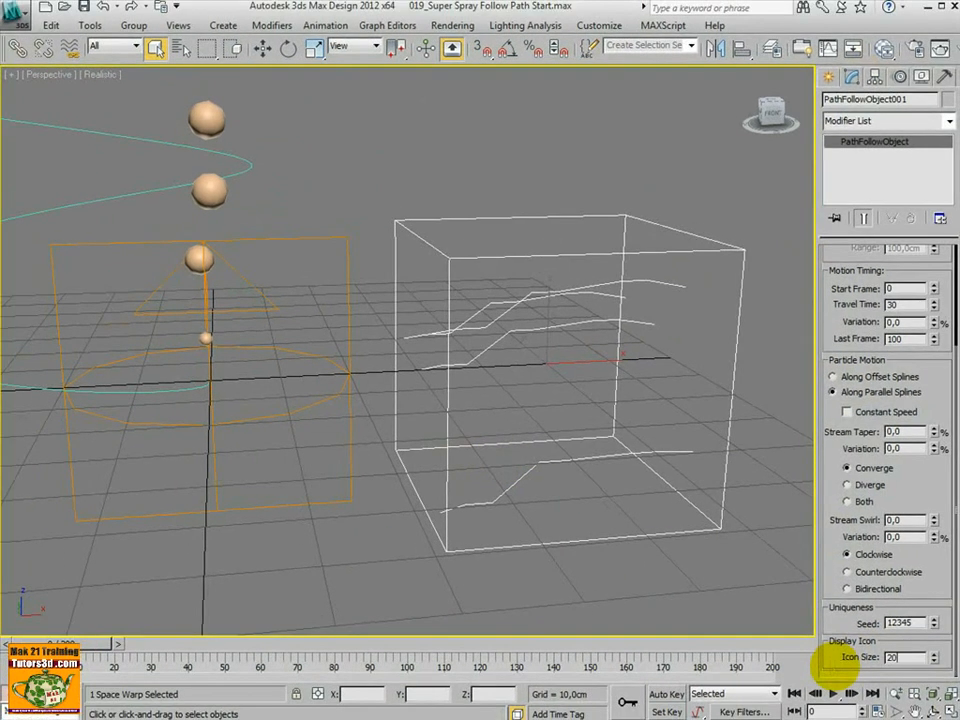
key("Return")
scroll(574, 463, "down", 4)
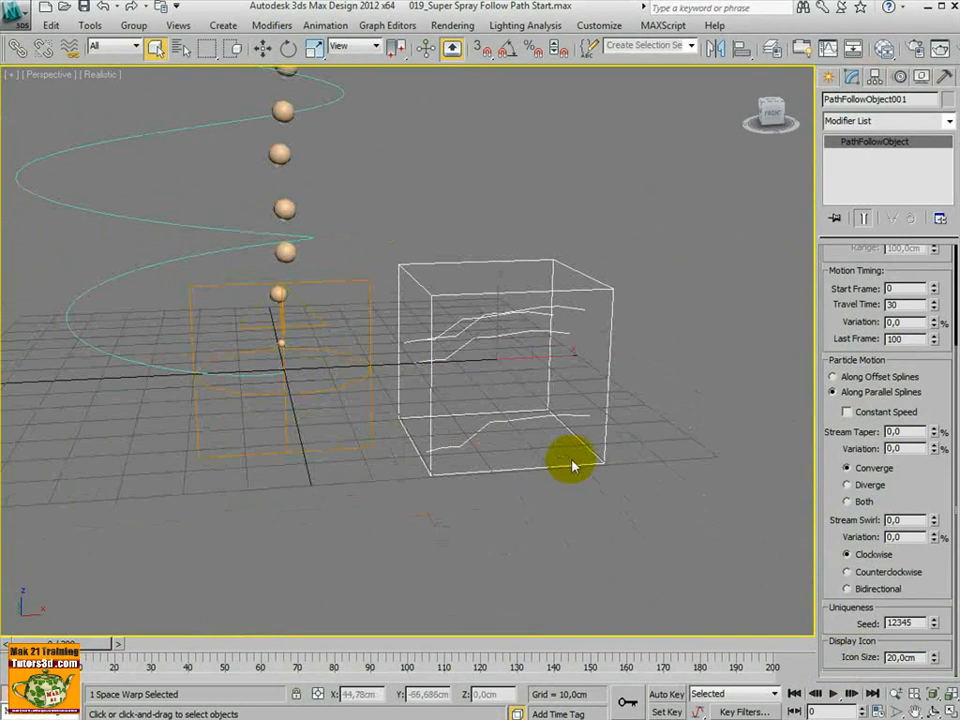
Move the Path Follow warp along X a little farther from the emitter, to about X 57.5 cm
middle_click_drag(574, 463, 627, 412, "alt")
key("w")
left_click_drag(651, 452, 685, 454)
mouse_move(685, 454)
middle_mouse_down("alt")
mouse_move(723, 449)
mouse_move(707, 457)
mouse_move(692, 412)
mouse_move(686, 482)
mouse_move(673, 473)
middle_mouse_up("alt")
Bind the Super Spray emitter to the Path Follow space warp
left_click(76, 53)
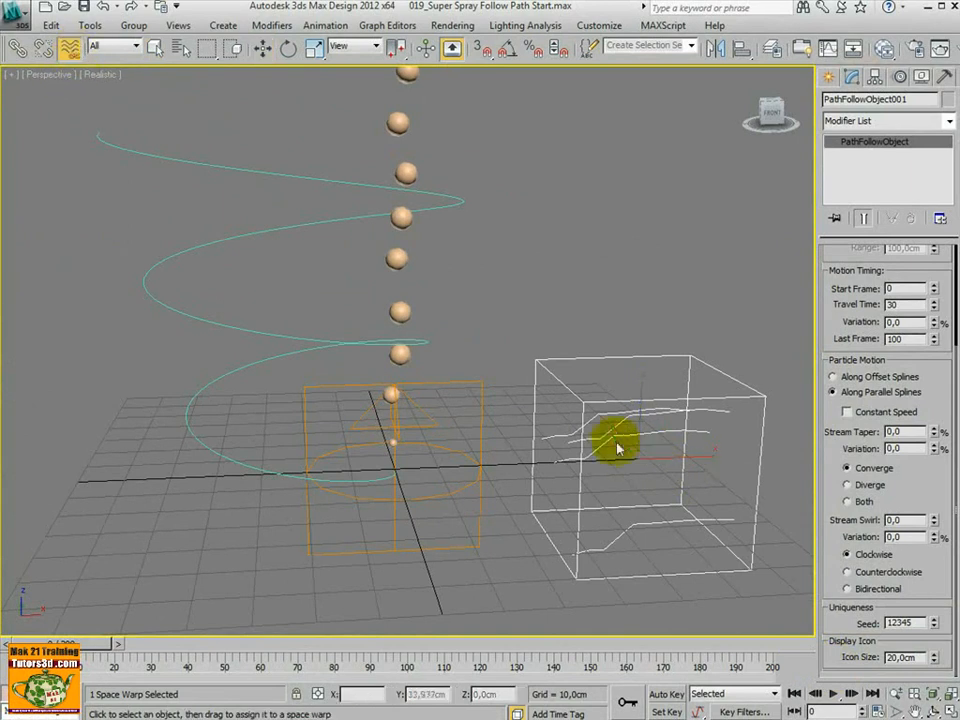
left_click_drag(568, 232, 505, 345)
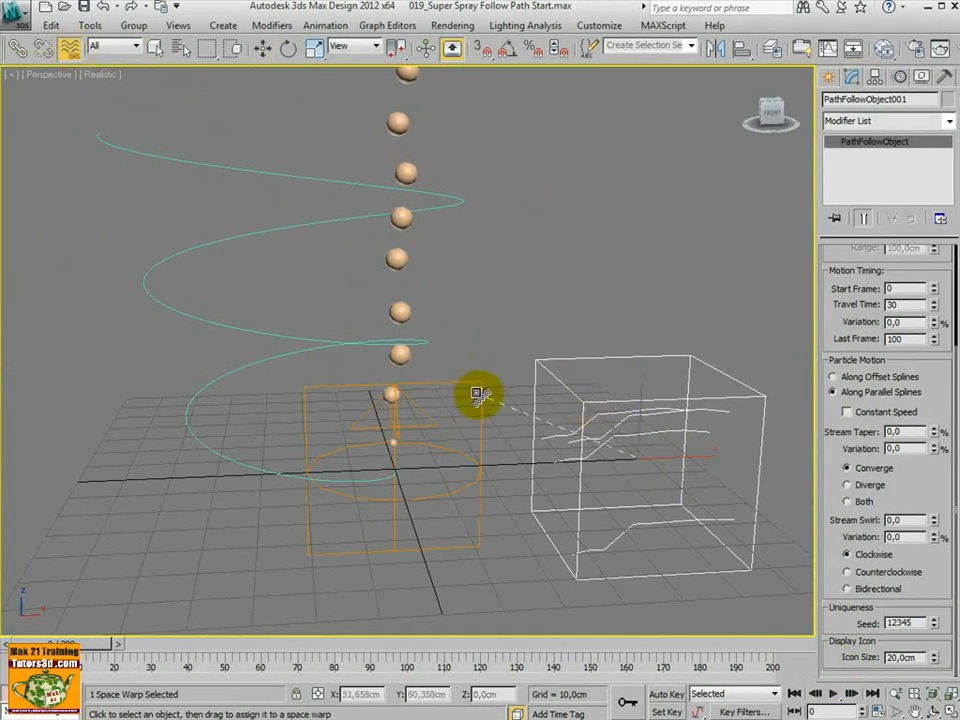
left_click_drag(487, 403, 541, 332)
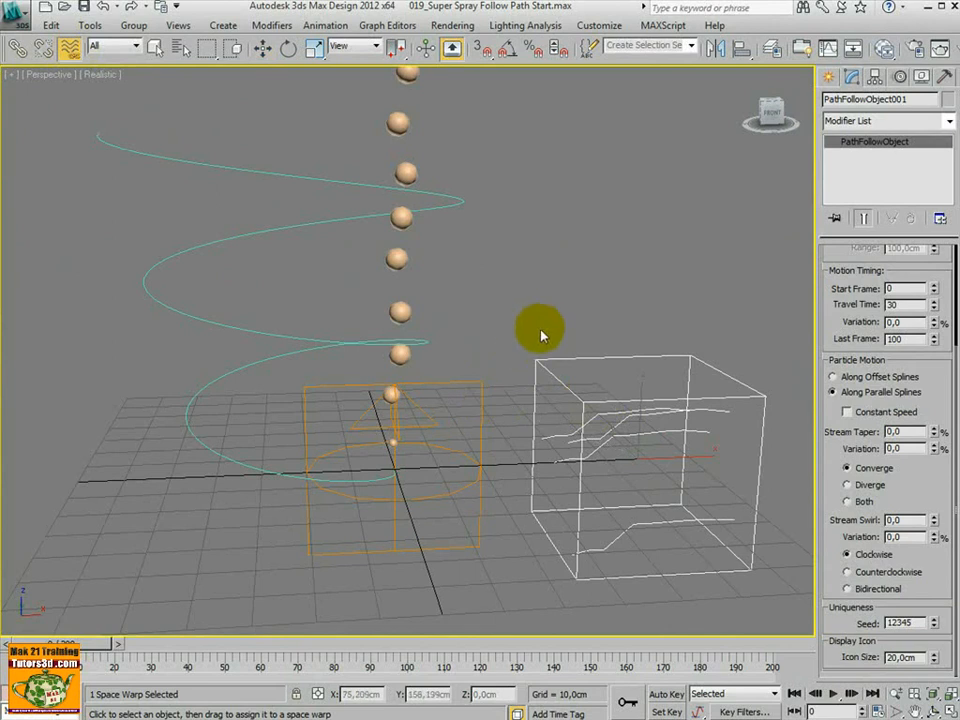
left_click(489, 382)
left_click(477, 384)
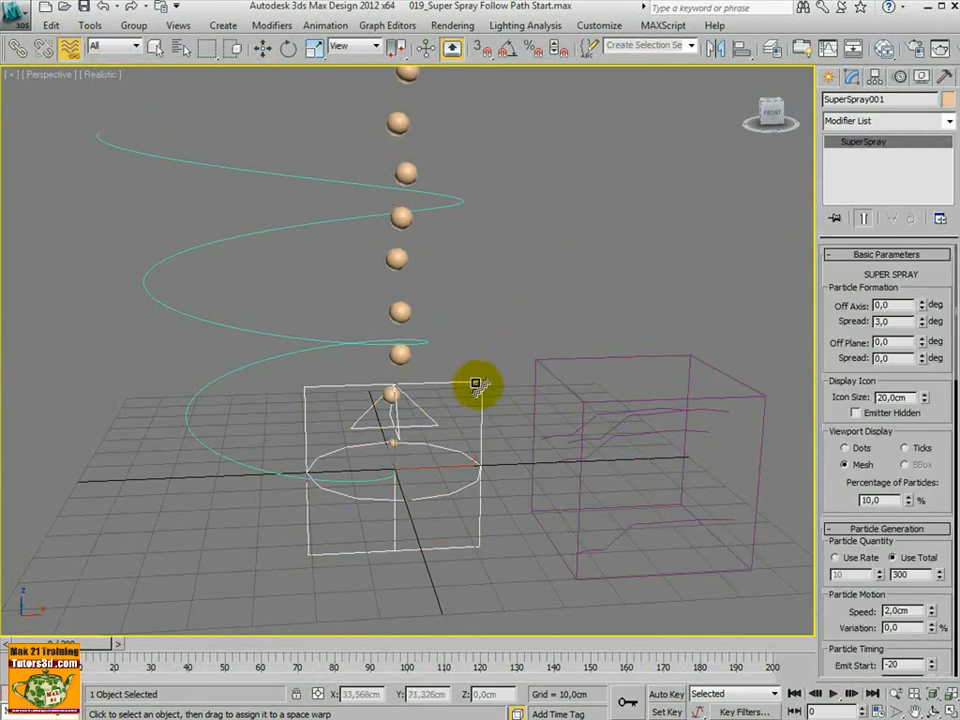
left_click_drag(561, 381, 560, 386)
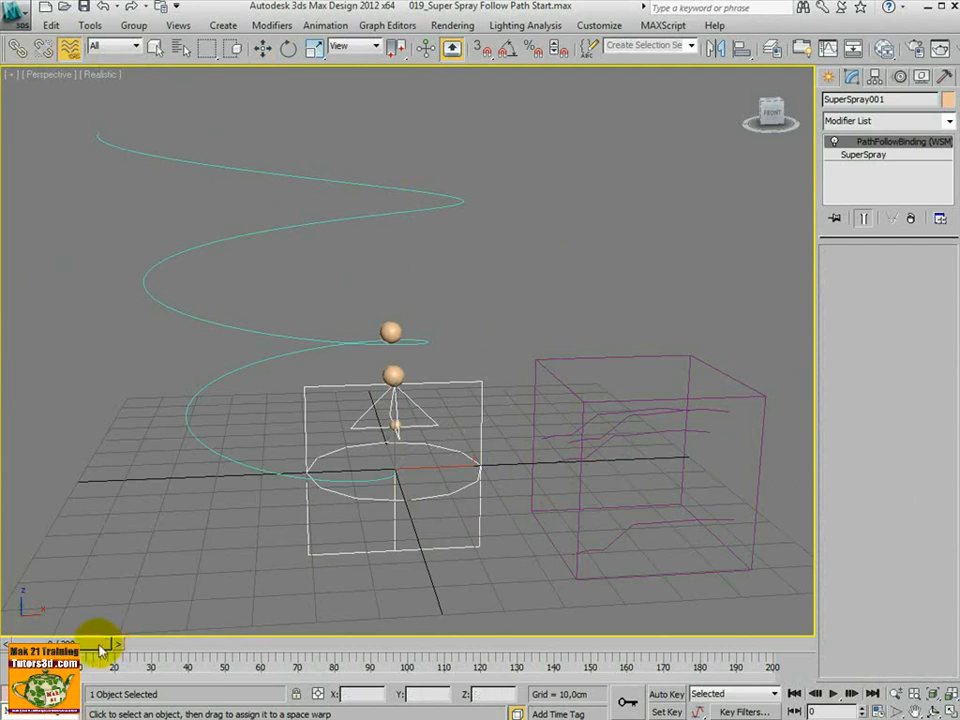
Scrub the animation up to frame 41 to check how the bound particles move relative to the helix
left_click_drag(100, 651, 204, 629)
middle_click_drag(360, 491, 384, 534)
left_click_drag(195, 645, 156, 643)
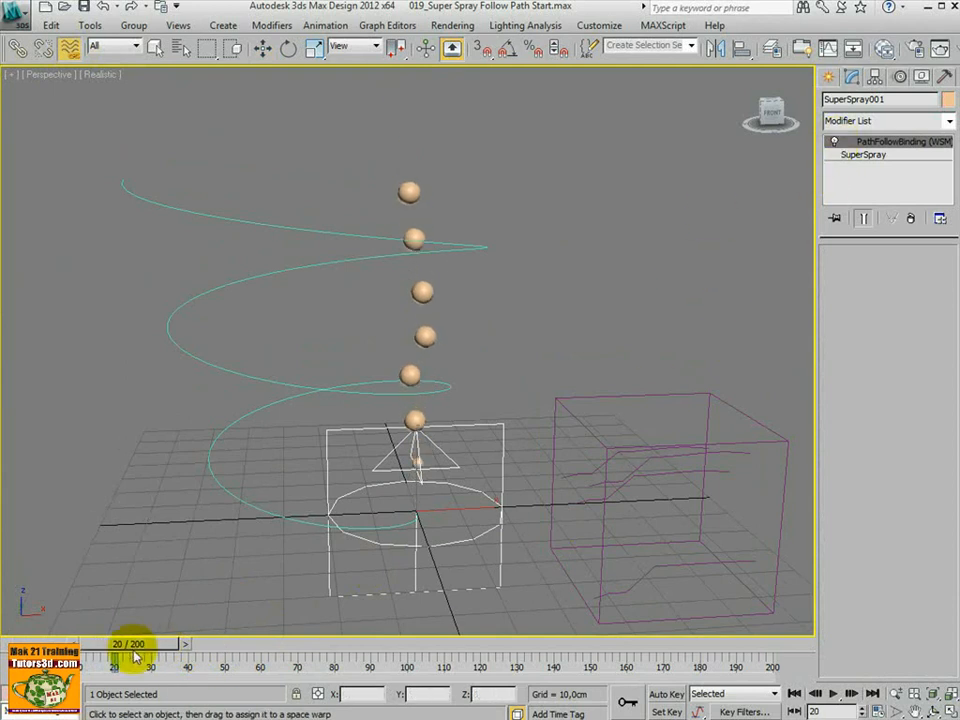
left_click_drag(134, 650, 192, 628)
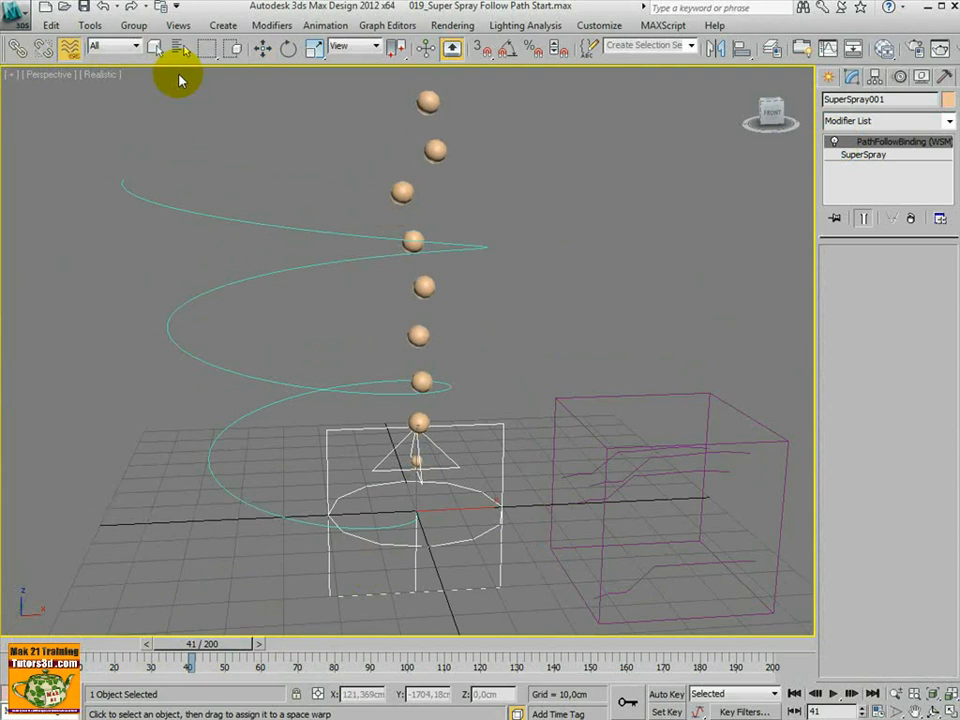
Select the Path Follow warp and assign the helix as its path shape object
key("q")
left_click(608, 450)
middle_click_drag(608, 450, 664, 450, "alt")
left_click_drag(827, 296, 818, 470)
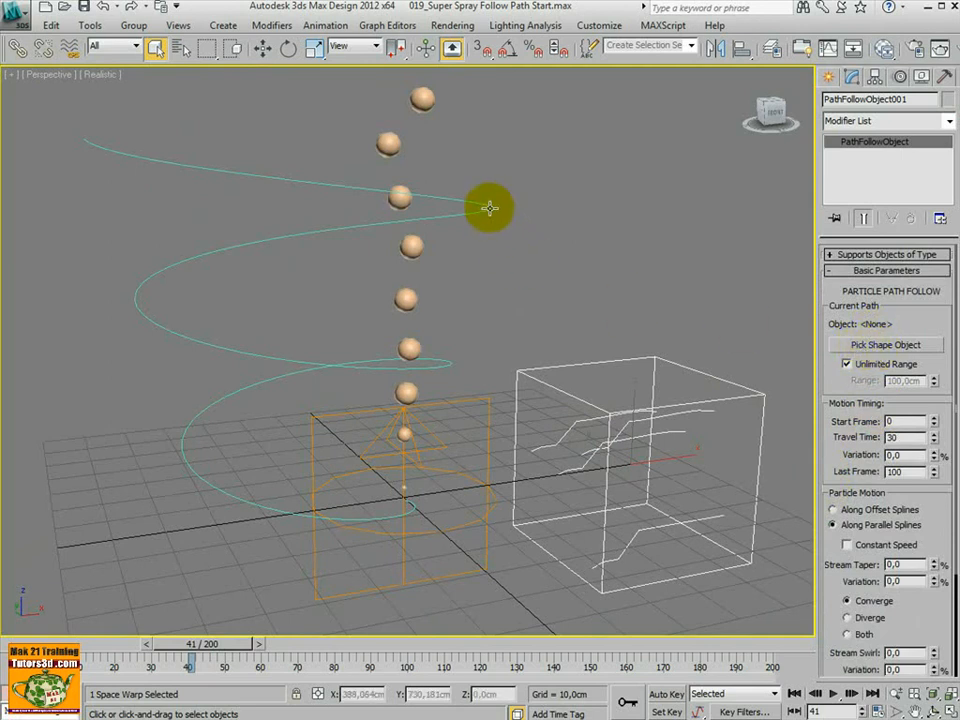
left_click(883, 346)
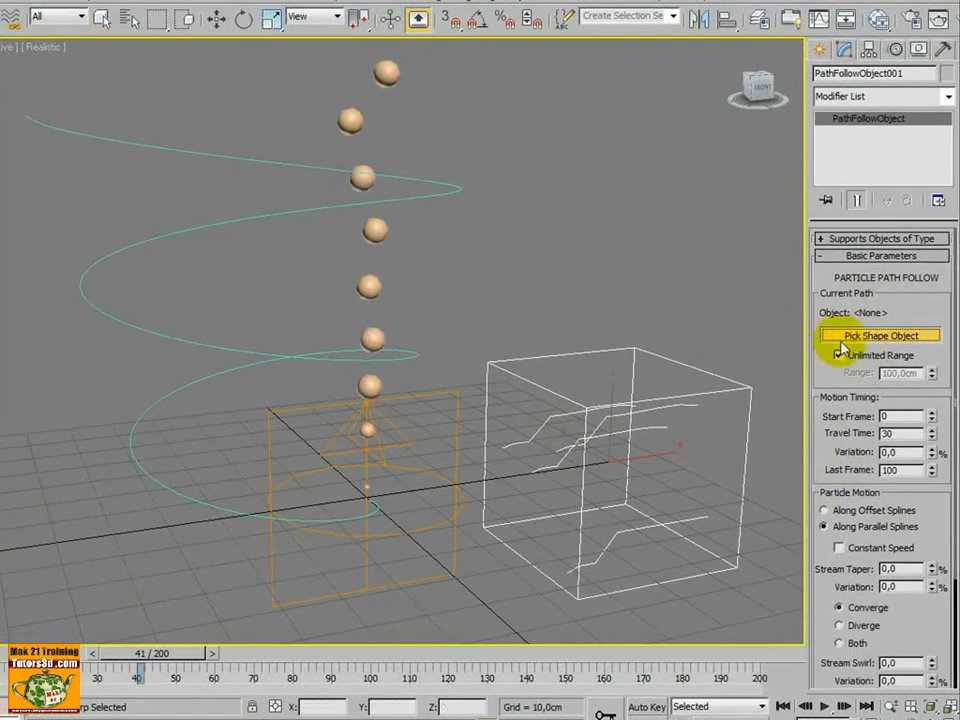
left_click(407, 357)
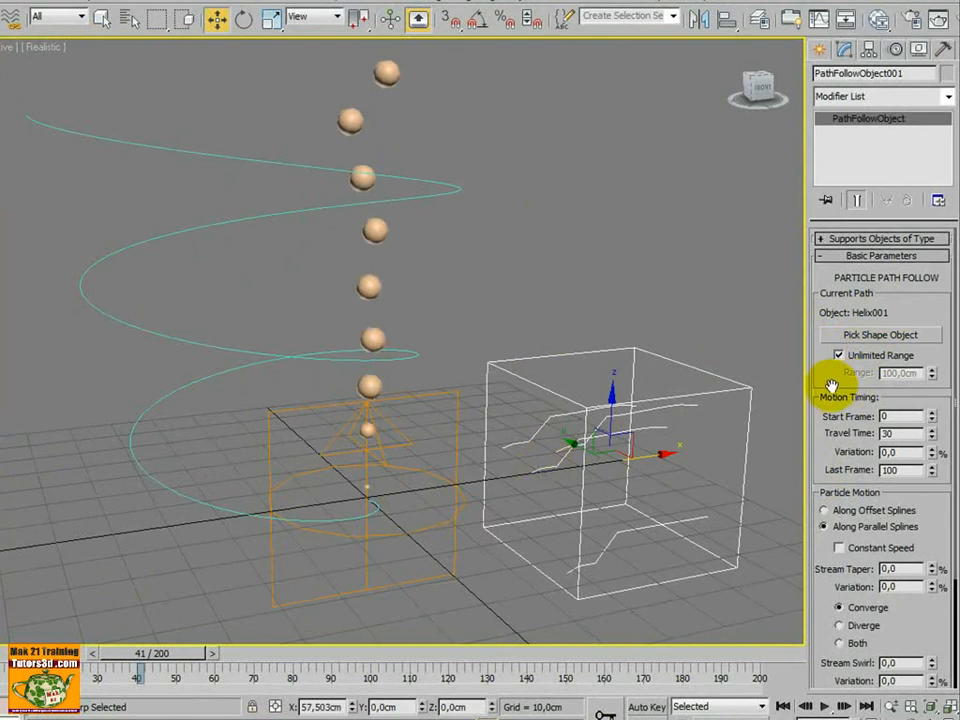
Scrub the animation to frame 63 to examine how the particles follow the helix and leave its upper end
mouse_move(831, 385)
left_mouse_down()
mouse_move(827, 343)
mouse_move(832, 367)
left_mouse_up()
left_click_drag(852, 220, 855, 181)
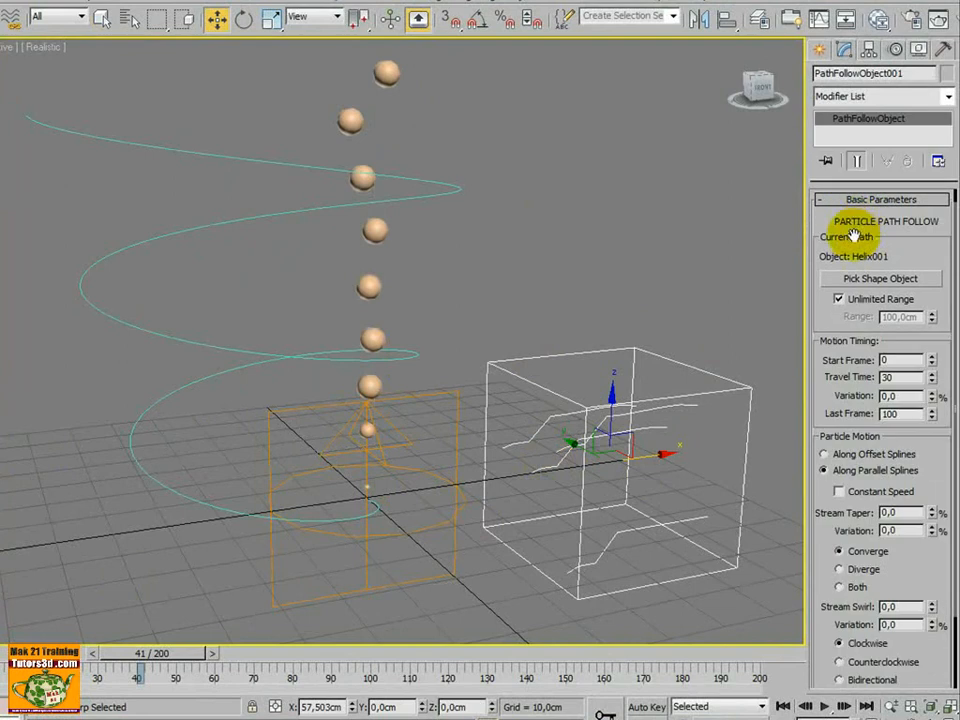
left_click_drag(129, 647, 228, 654)
scroll(341, 536, "down", 3)
middle_click_drag(332, 517, 371, 606)
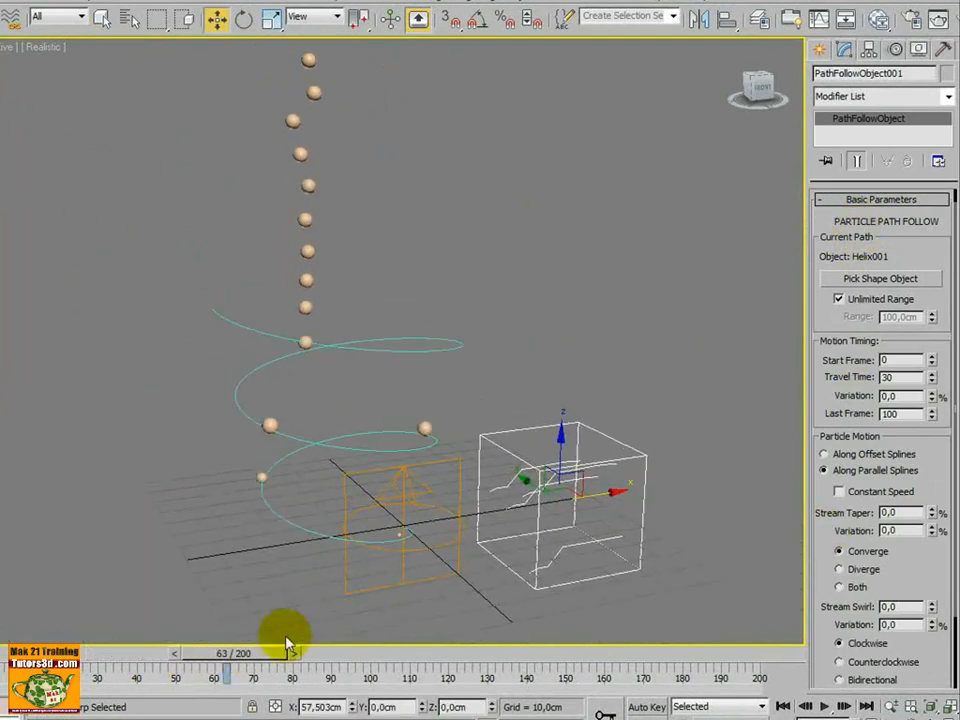
Return the animation to its start and examine closely where particles emerge at the emitter and the base of the helix
left_click_drag(212, 655, 28, 643)
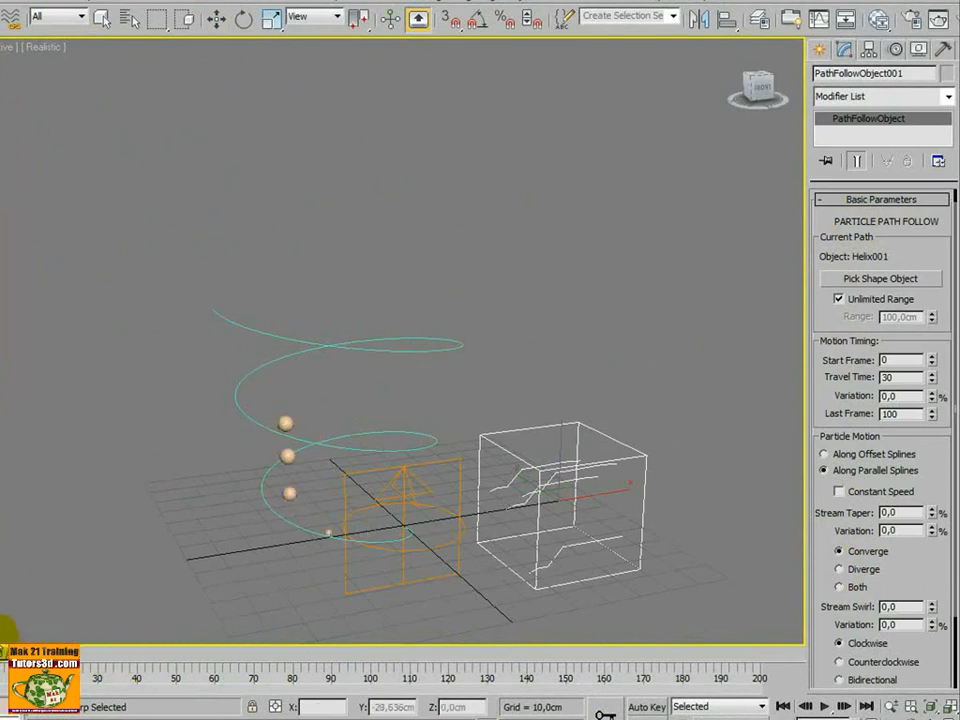
scroll(204, 610, "up", 4)
middle_click_drag(258, 583, 253, 495)
scroll(410, 560, "up", 8)
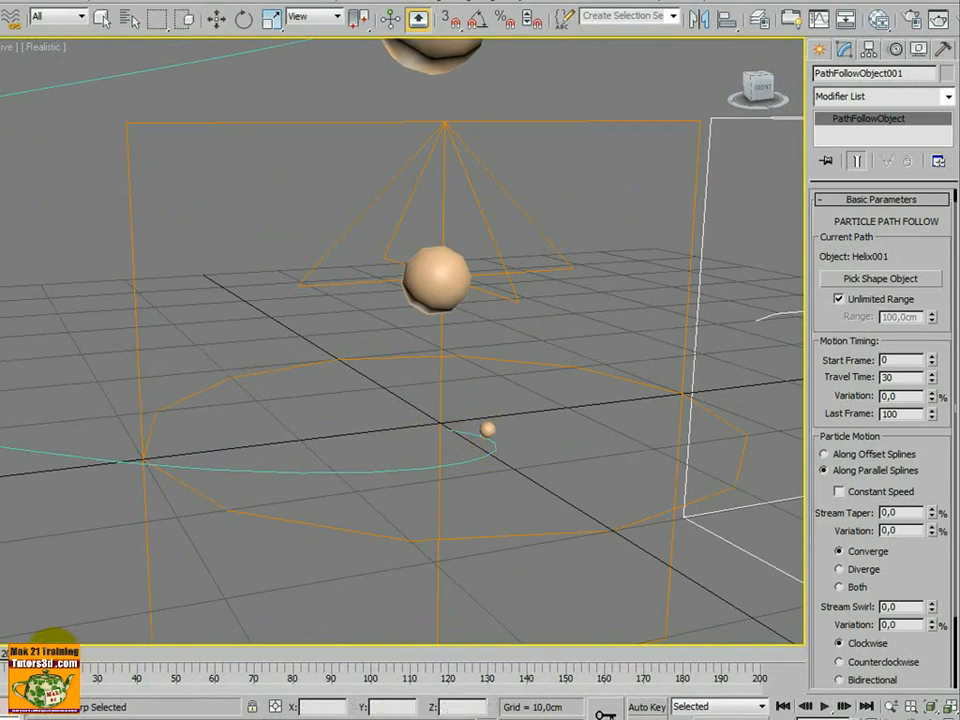
scroll(275, 502, "down", 8)
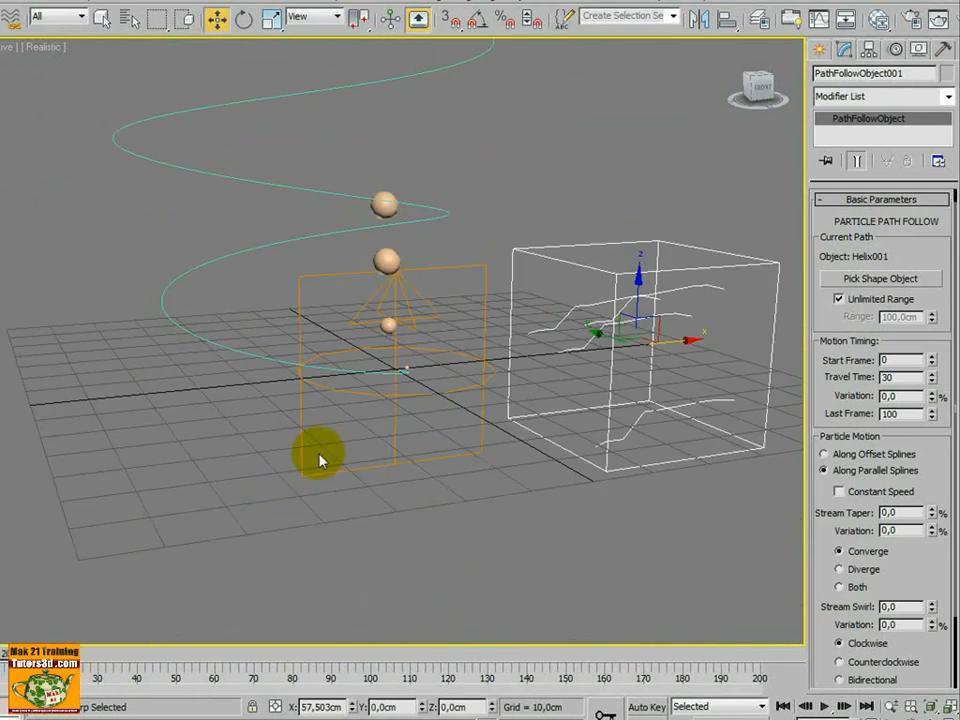
Scrub the animation to frame 26 to compare the particles on the helix with those rising above it
left_click_drag(47, 648, 146, 654)
key("w")
middle_click_drag(364, 574, 405, 556)
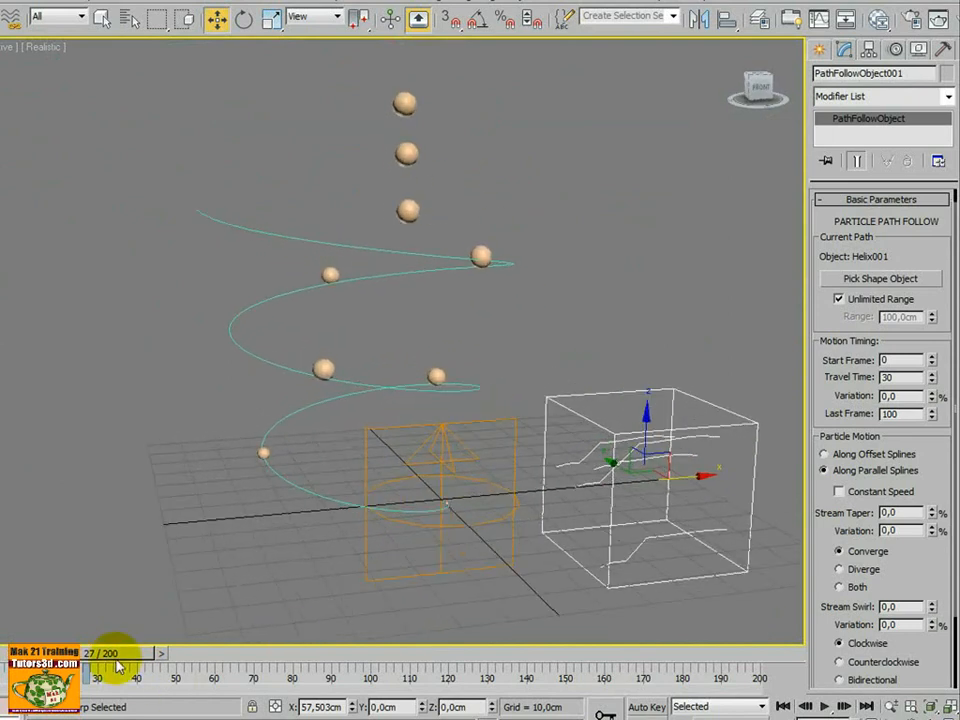
mouse_move(122, 658)
left_mouse_down()
mouse_move(199, 654)
mouse_move(118, 654)
left_mouse_up()
middle_click_drag(365, 553, 389, 568, "alt")
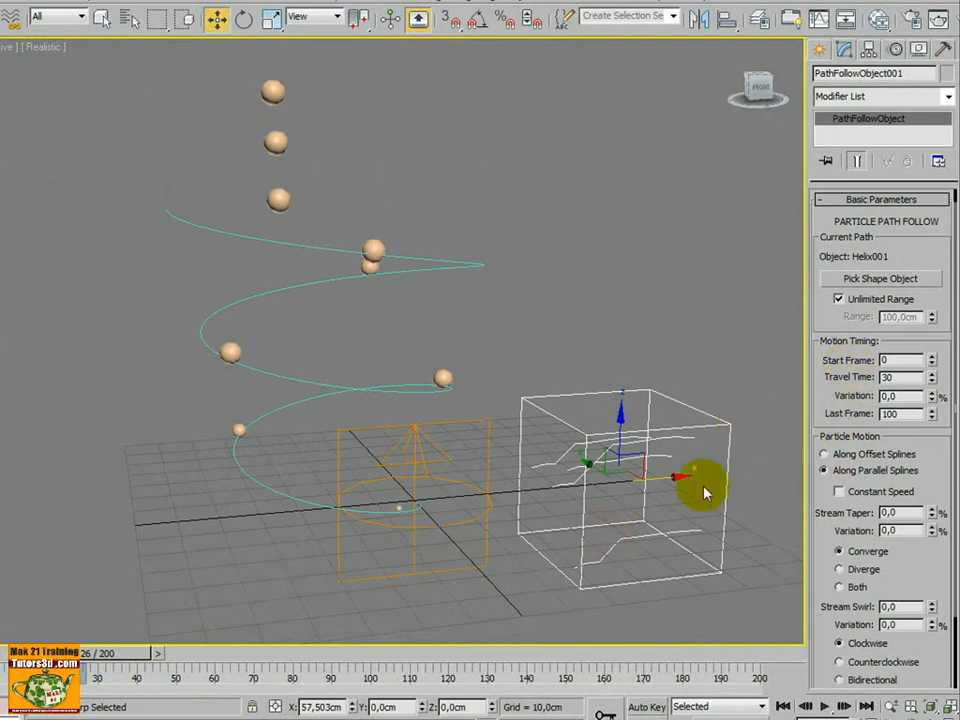
Set the Path Follow warp's display icon size to 5 cm
left_click_drag(838, 590, 821, 354)
left_click(888, 707)
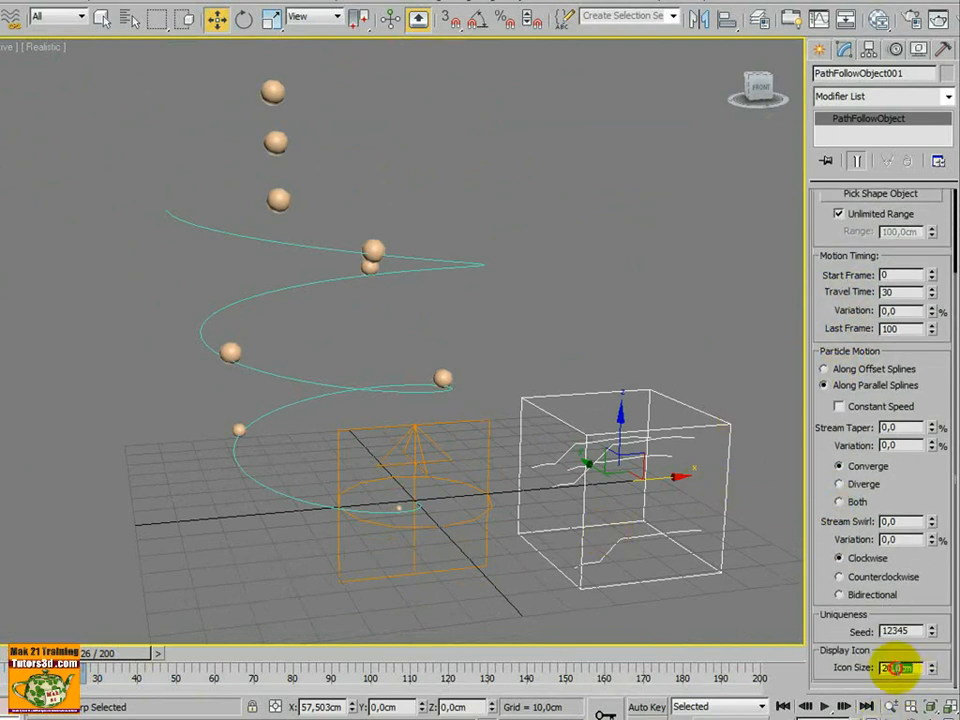
key("Return")
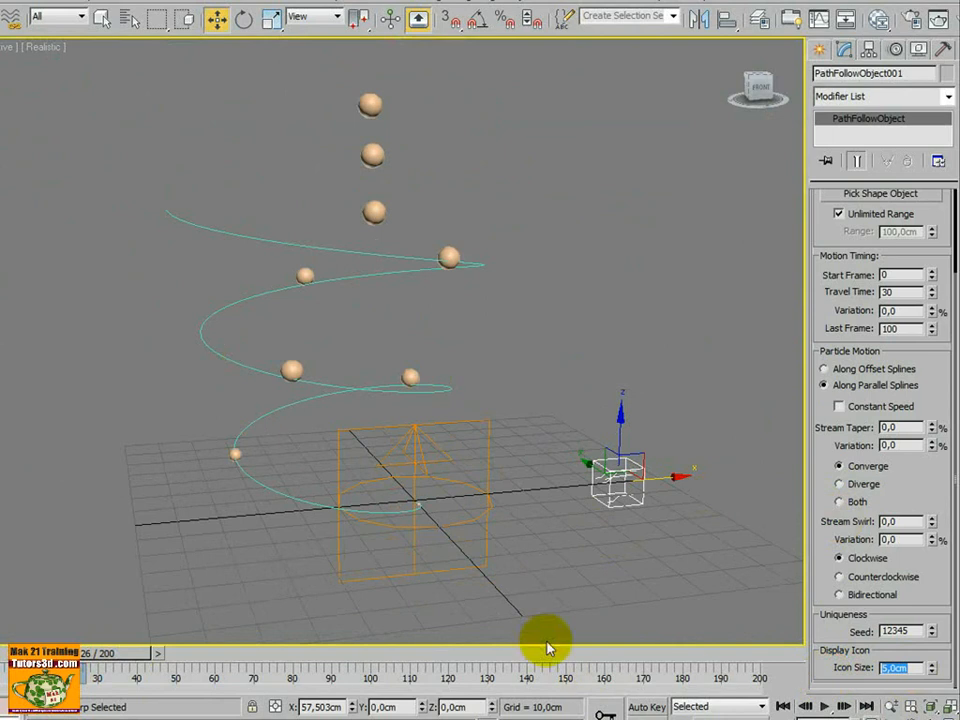
left_click_drag(499, 568, 530, 510)
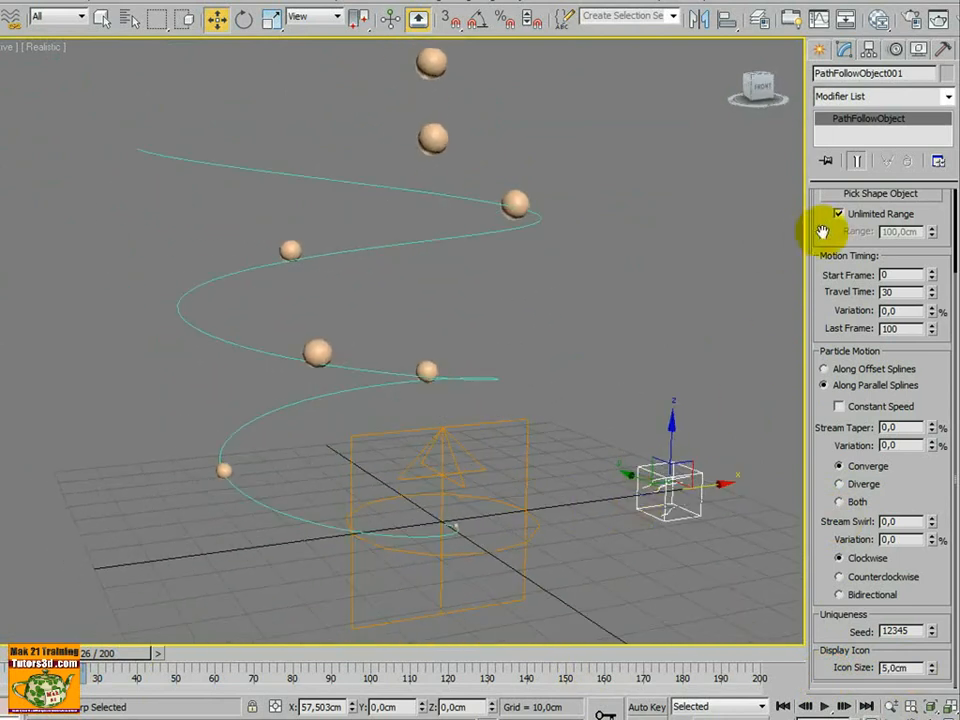
Examine the Motion Timing settings and scrub from the start to frame 70 to check the particles along the helix
left_click_drag(822, 232, 848, 372)
left_click(897, 378)
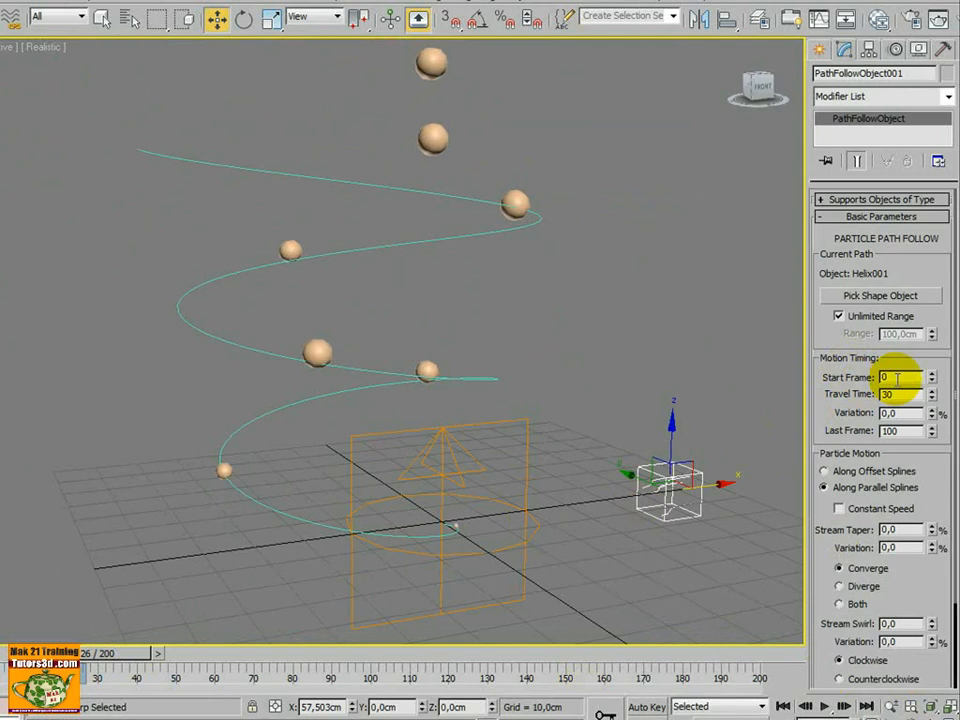
left_click_drag(112, 655, 20, 656)
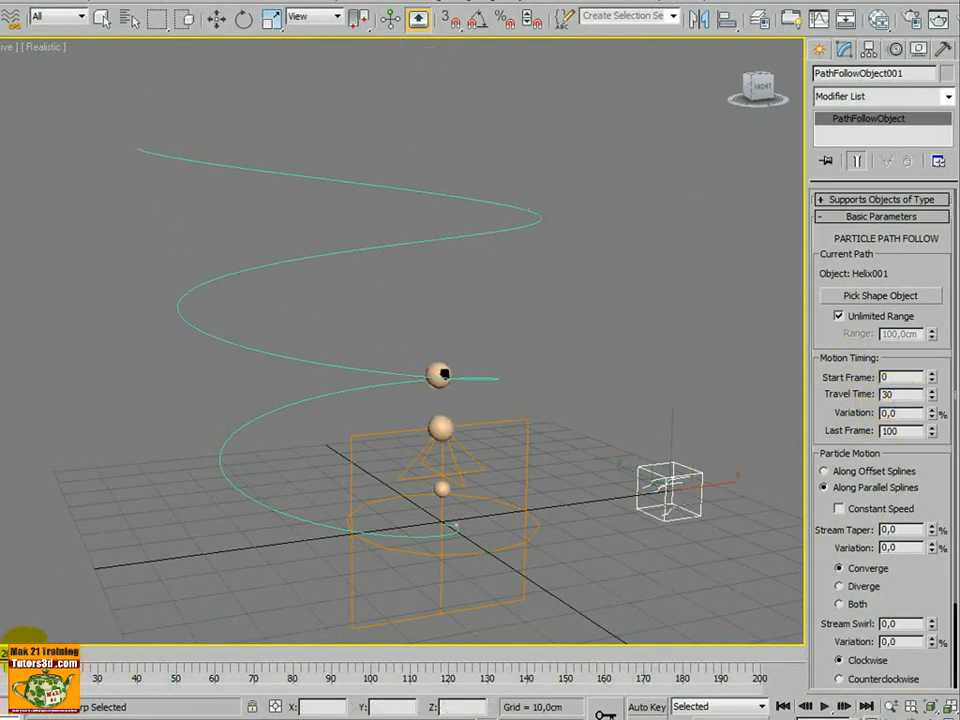
left_click_drag(25, 638, 258, 681)
key("w")
key("q")
key("w")
key("r")
key("w")
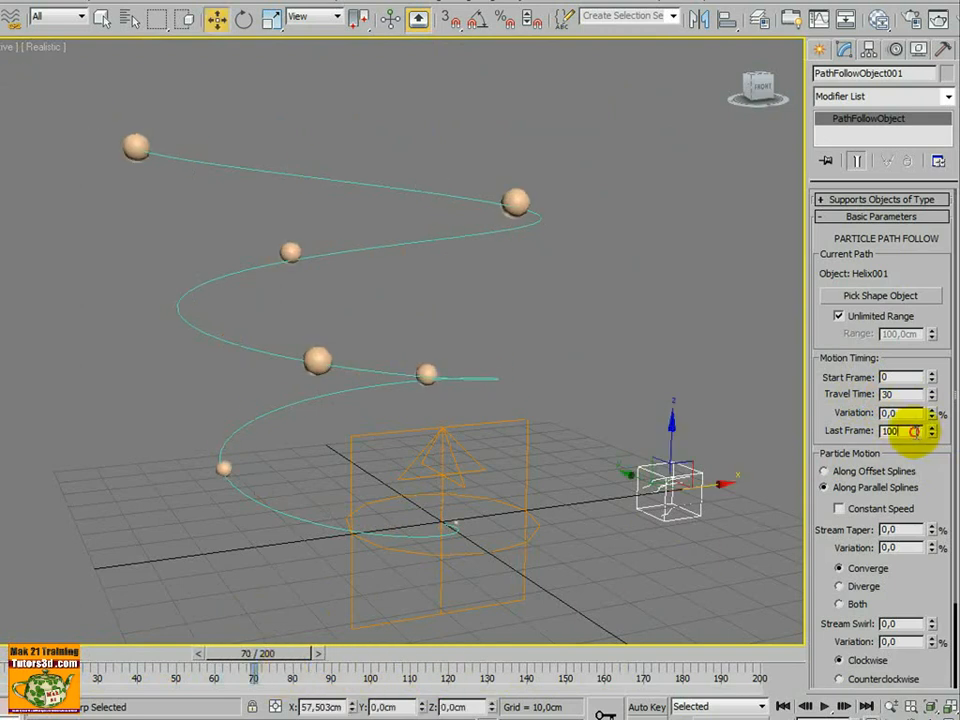
Set the Path Follow warp's last frame to 200
double_click(914, 431)
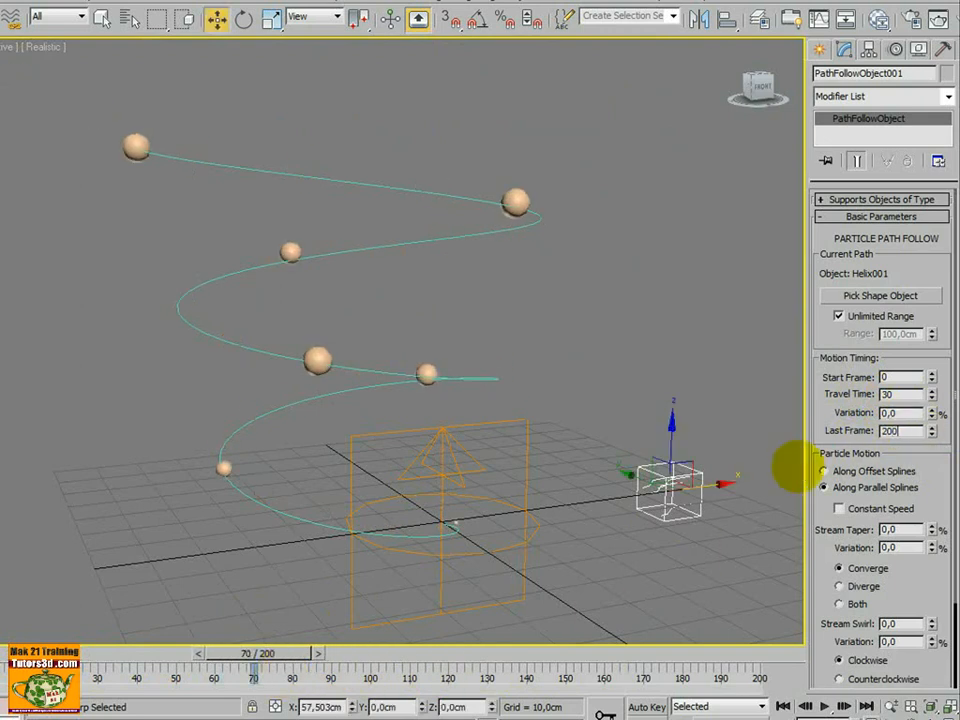
type("200")
key("Return")
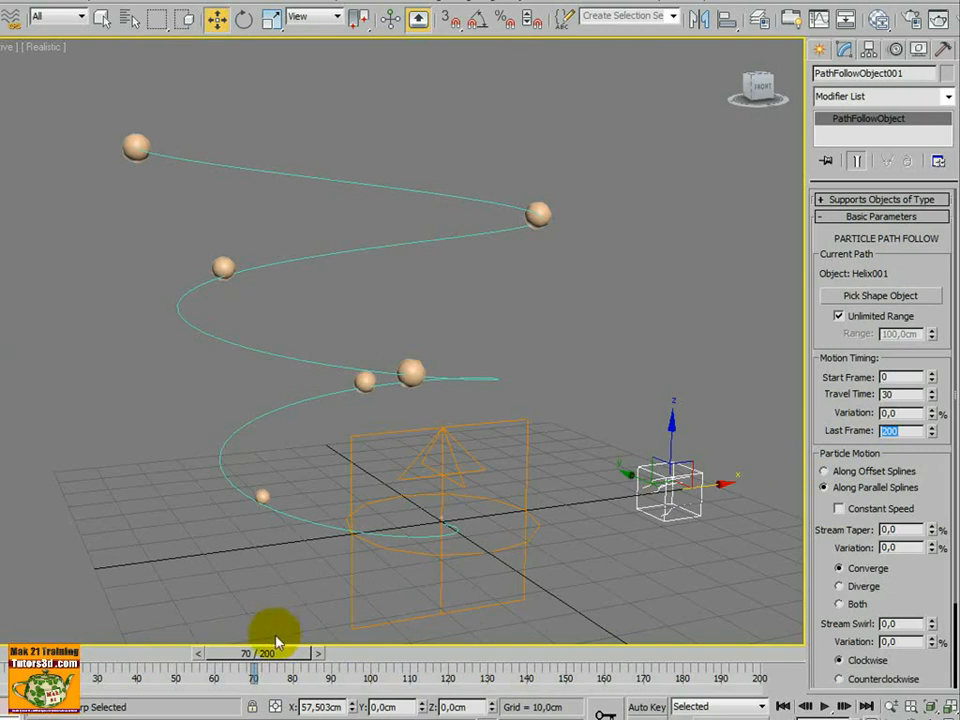
Scrub the animation to frame 163 and back to the start to check the particle flow beyond the helix
left_click_drag(278, 643, 296, 656)
left_click_drag(310, 655, 609, 663)
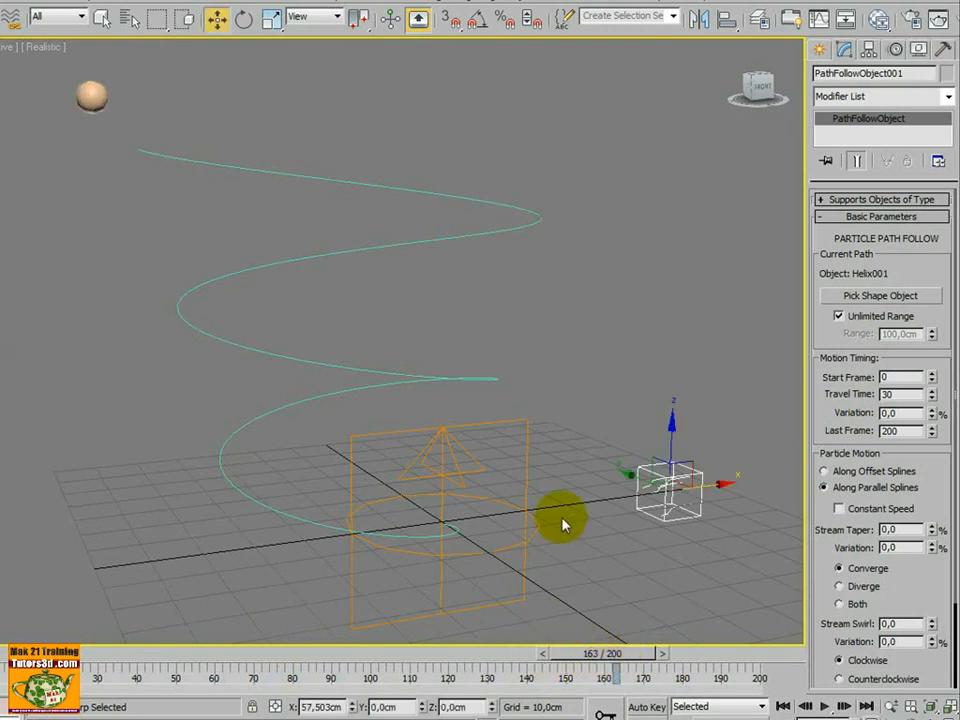
middle_click_drag(553, 496, 560, 606, "ctrl+alt")
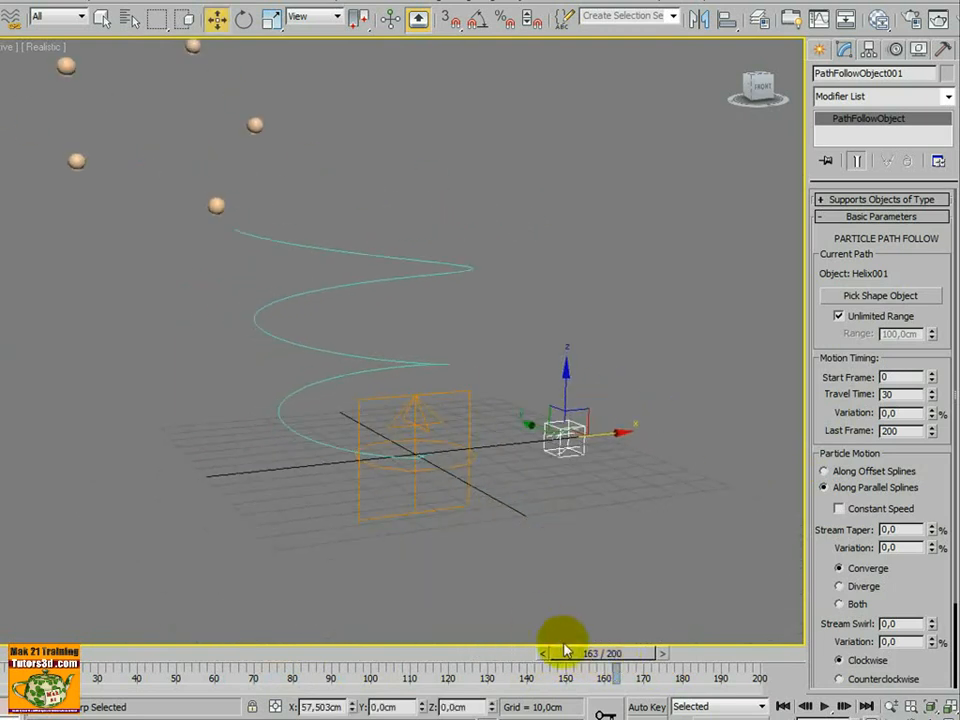
left_click_drag(607, 655, 40, 658)
scroll(426, 463, "down", 3)
key("w")
scroll(395, 565, "up", 2)
scroll(375, 536, "up", 3)
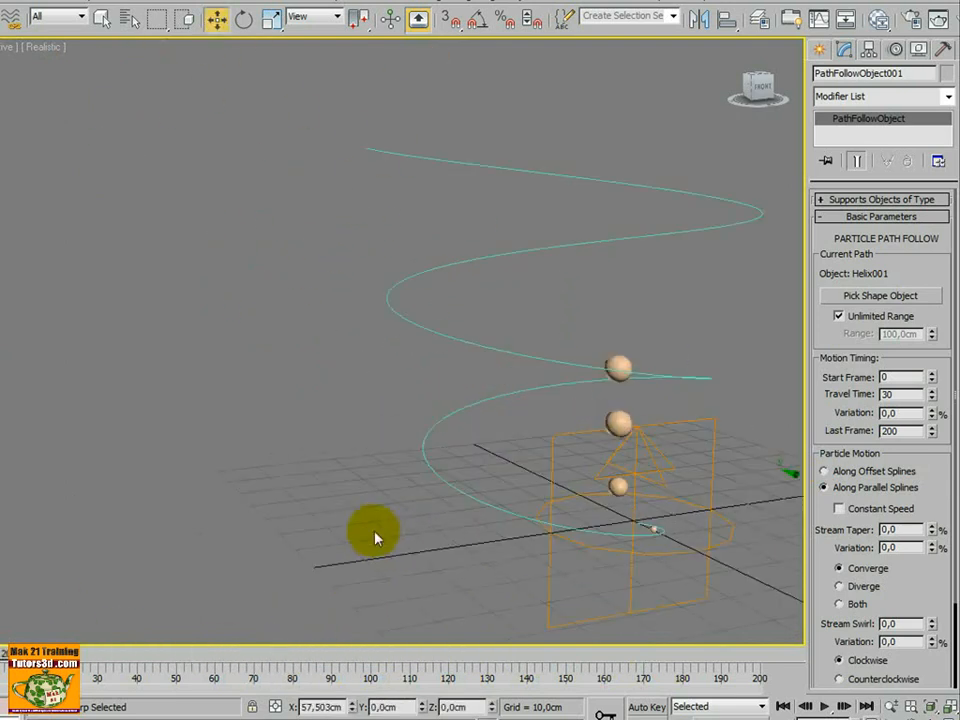
middle_click_drag(375, 536, 453, 490)
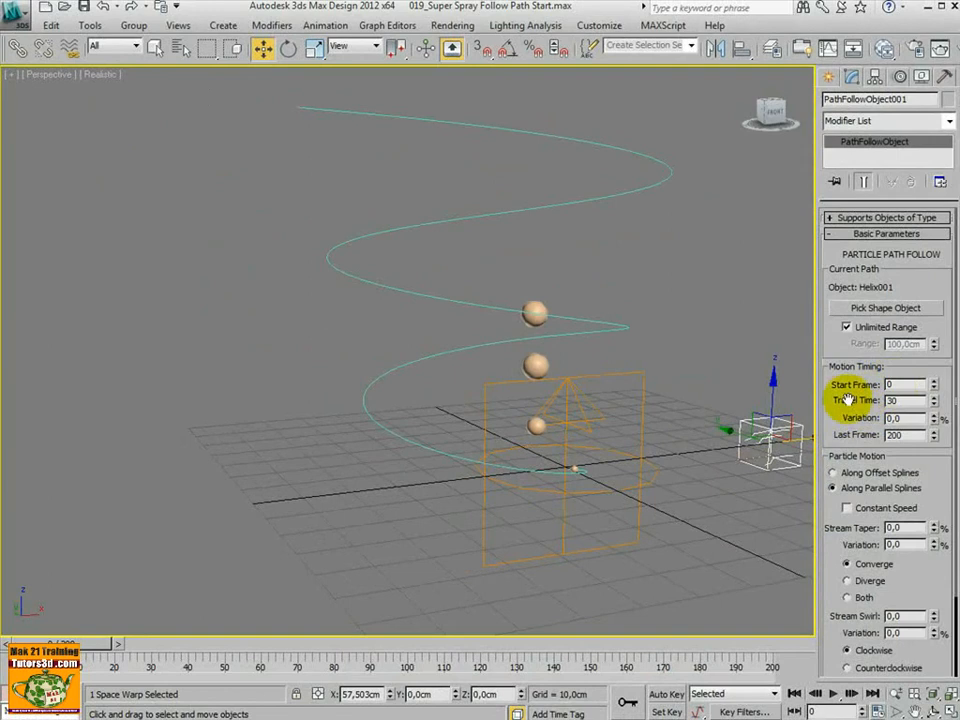
Set the Path Follow start frame to -20 and check the particle positions at frame 0
mouse_move(99, 657)
left_mouse_down()
mouse_move(112, 652)
mouse_move(85, 652)
left_mouse_up()
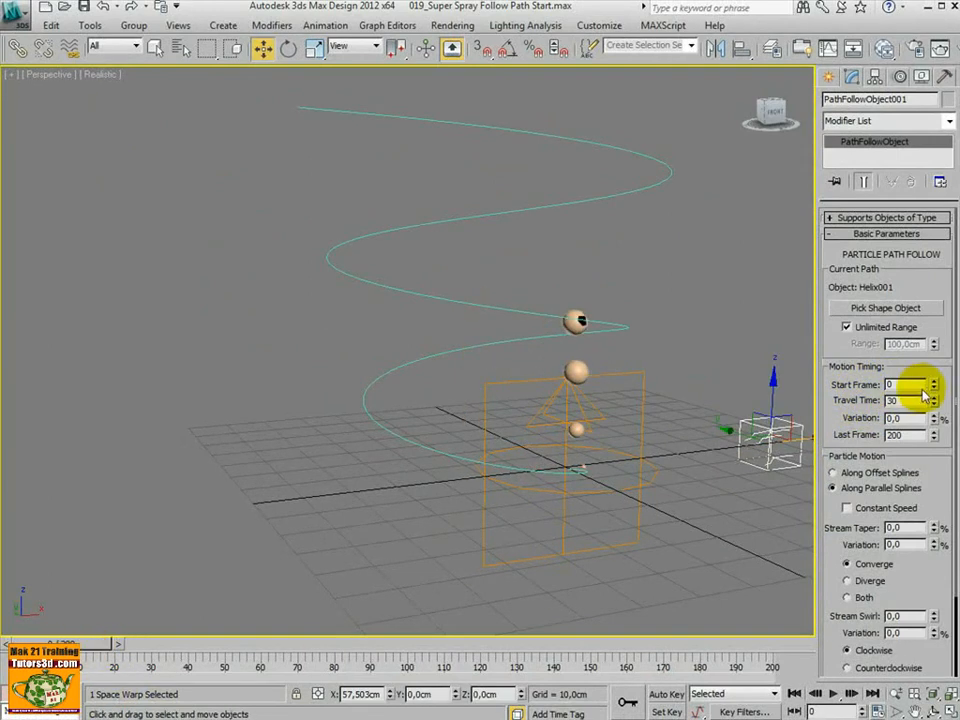
left_click_drag(930, 400, 928, 438)
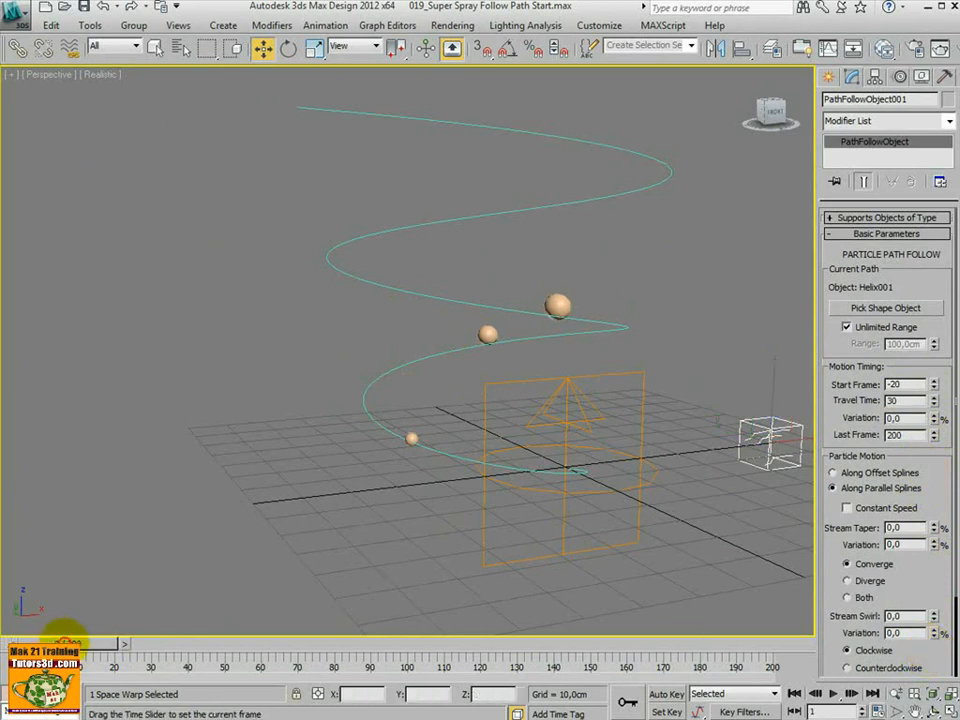
left_click_drag(62, 644, 40, 642)
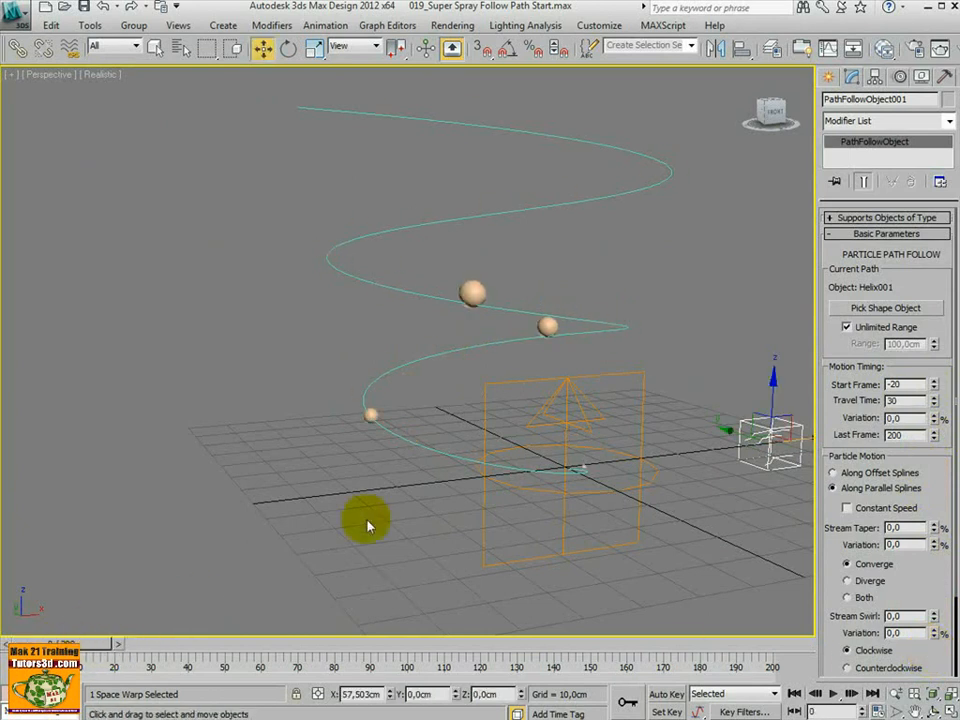
middle_click_drag(401, 491, 470, 434, "alt")
middle_click_drag(469, 493, 414, 459)
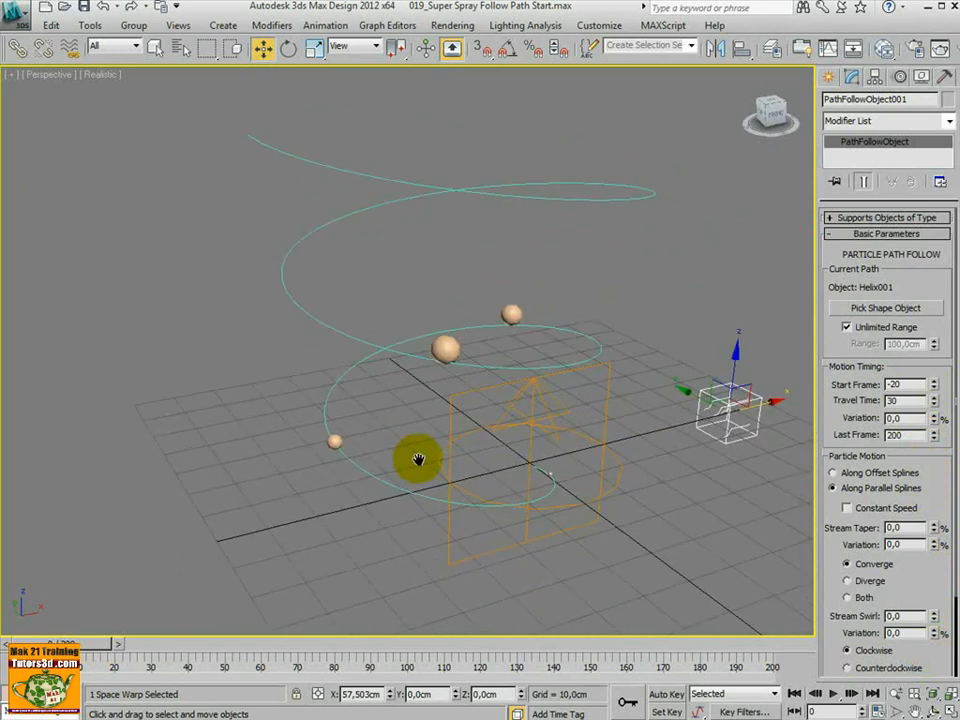
Try a travel time of 32 with the animation at frame 25, and raise it to 100
left_click(933, 393)
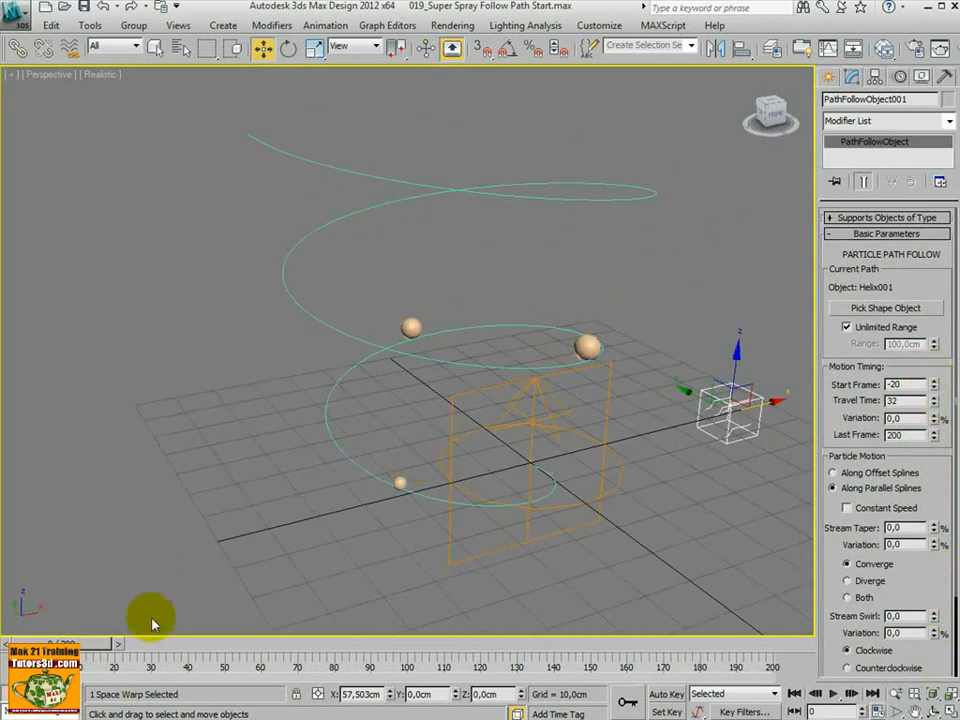
left_click_drag(75, 643, 150, 643)
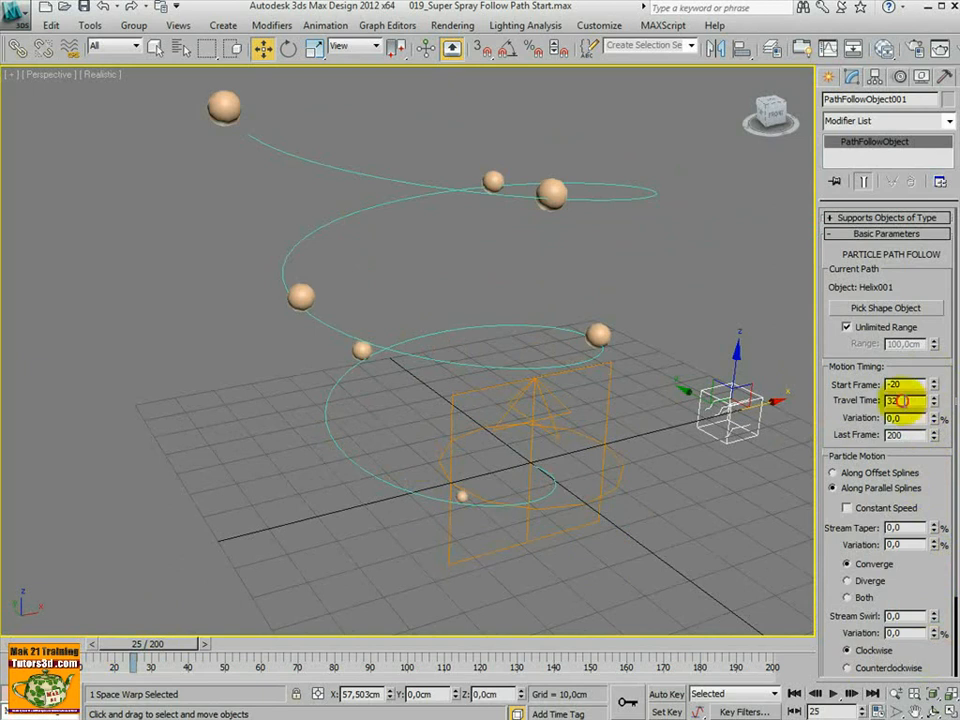
left_click_drag(901, 400, 850, 405)
type("100")
key("Return")
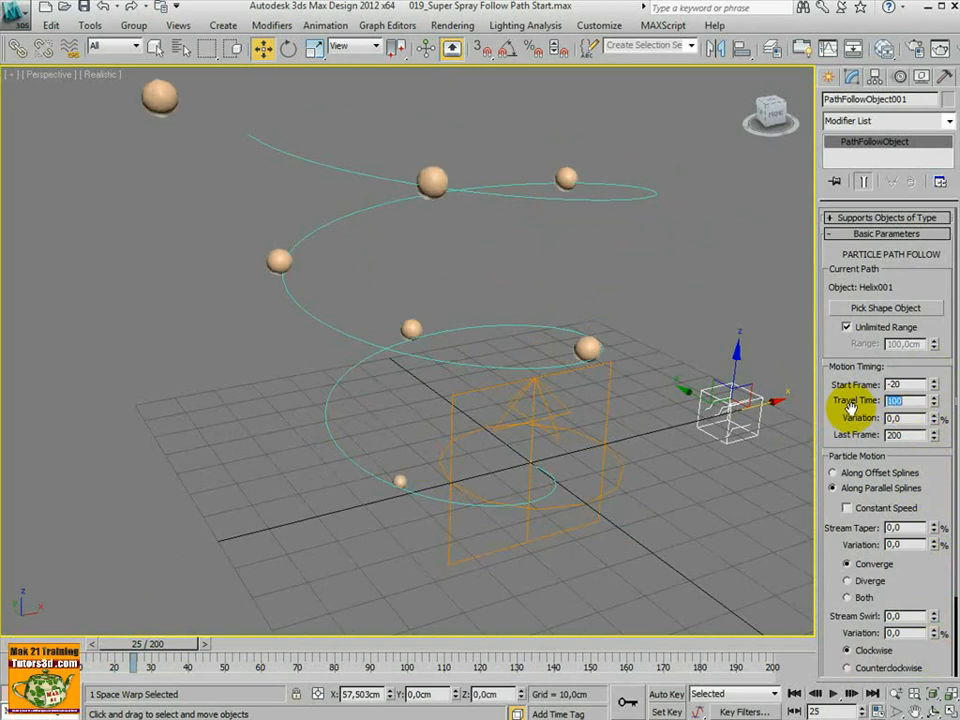
Scrub the animation to frame 165 to check the slower particles' distribution along and beyond the helix
left_click_drag(170, 641, 646, 662)
key("w")
scroll(480, 604, "down", 5)
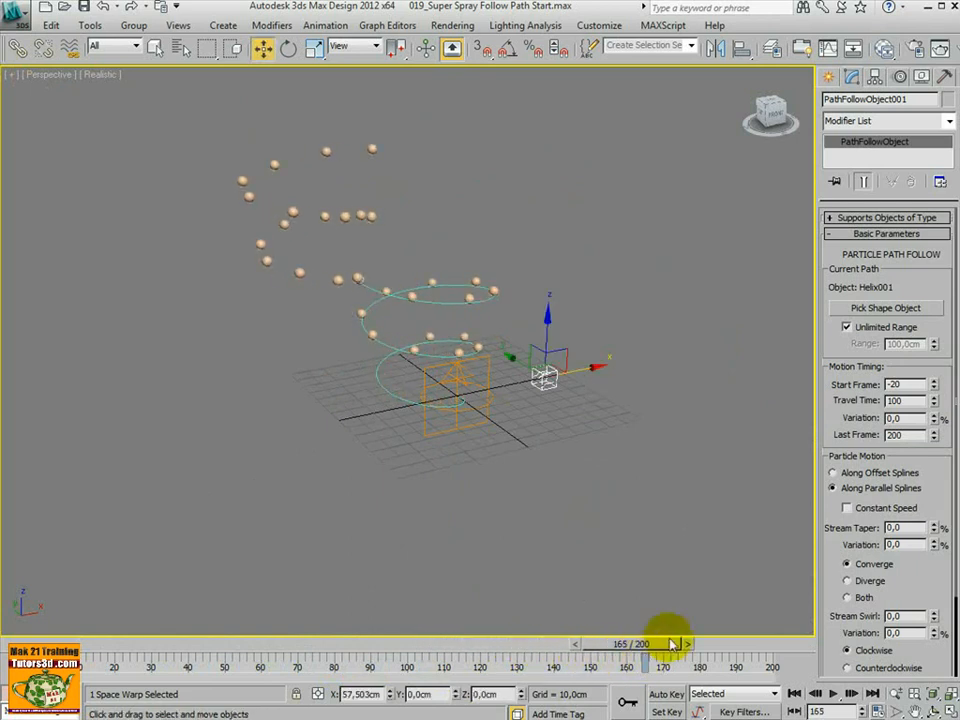
Set the Path Follow travel time to 200 and check the particles along the helix at frame 173
double_click(895, 400)
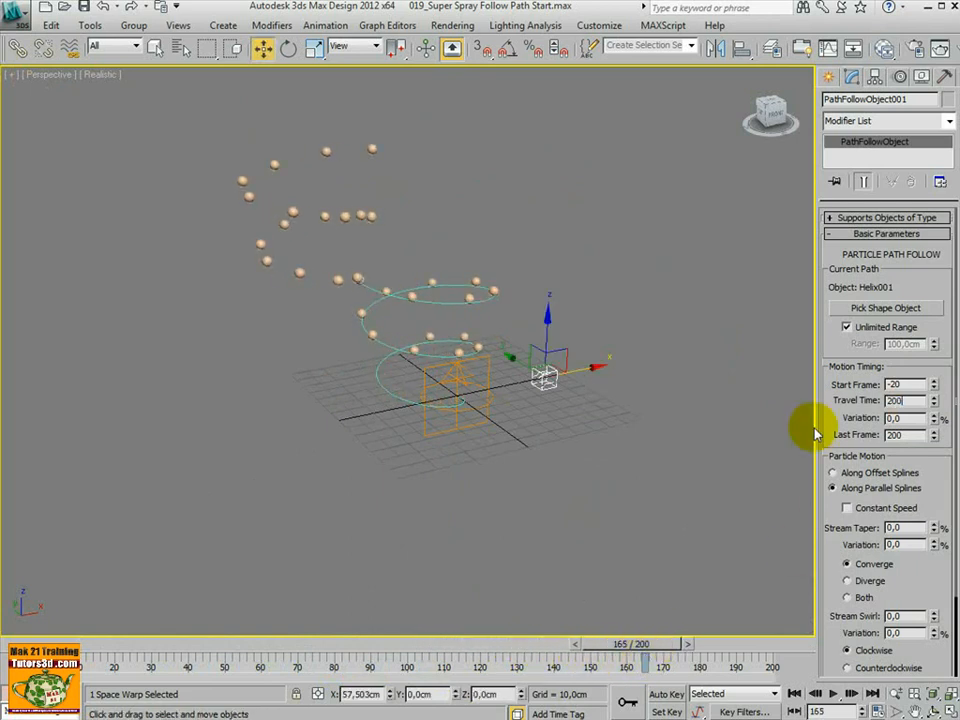
type("200")
key("Return")
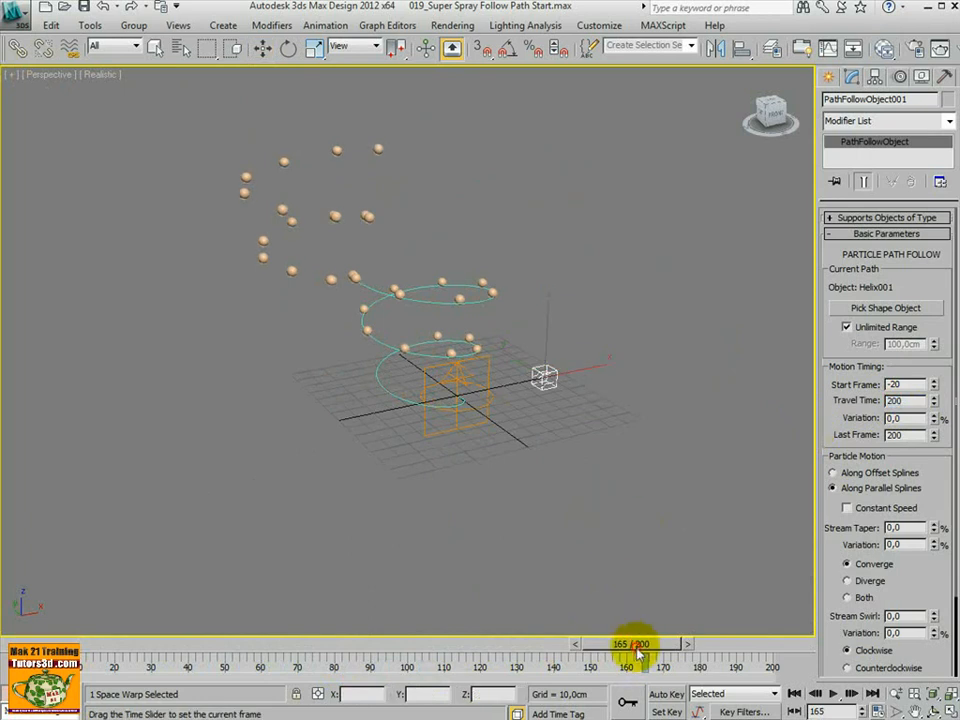
mouse_move(658, 643)
left_mouse_down()
mouse_move(451, 666)
mouse_move(467, 650)
mouse_move(562, 646)
mouse_move(761, 655)
mouse_move(401, 654)
mouse_move(658, 656)
left_mouse_up()
key("w")
scroll(568, 593, "up", 5)
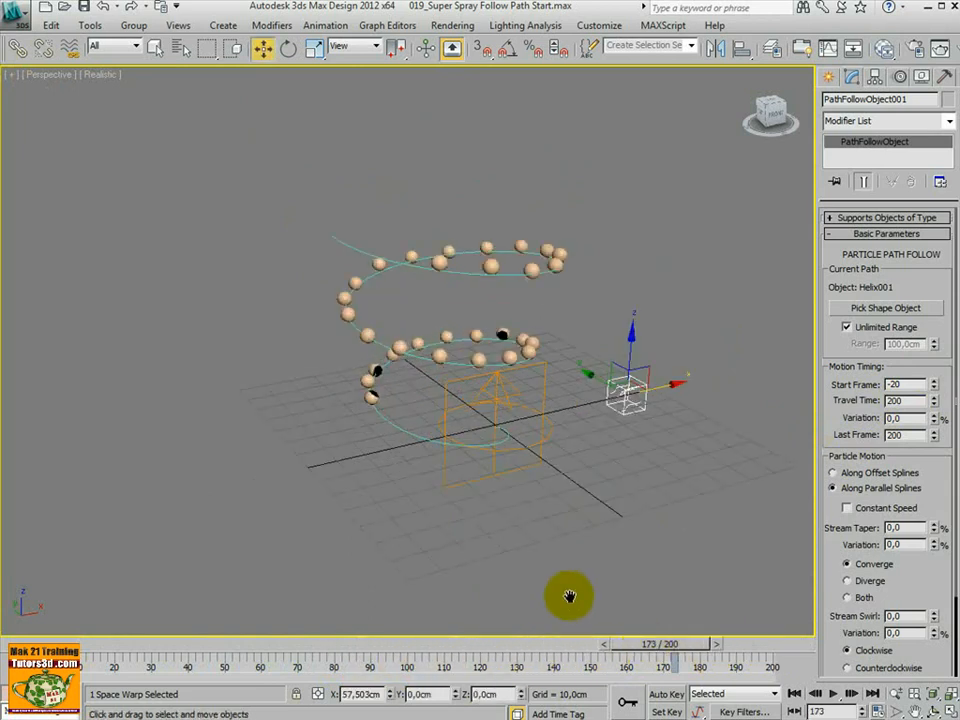
middle_click_drag(564, 573, 573, 581)
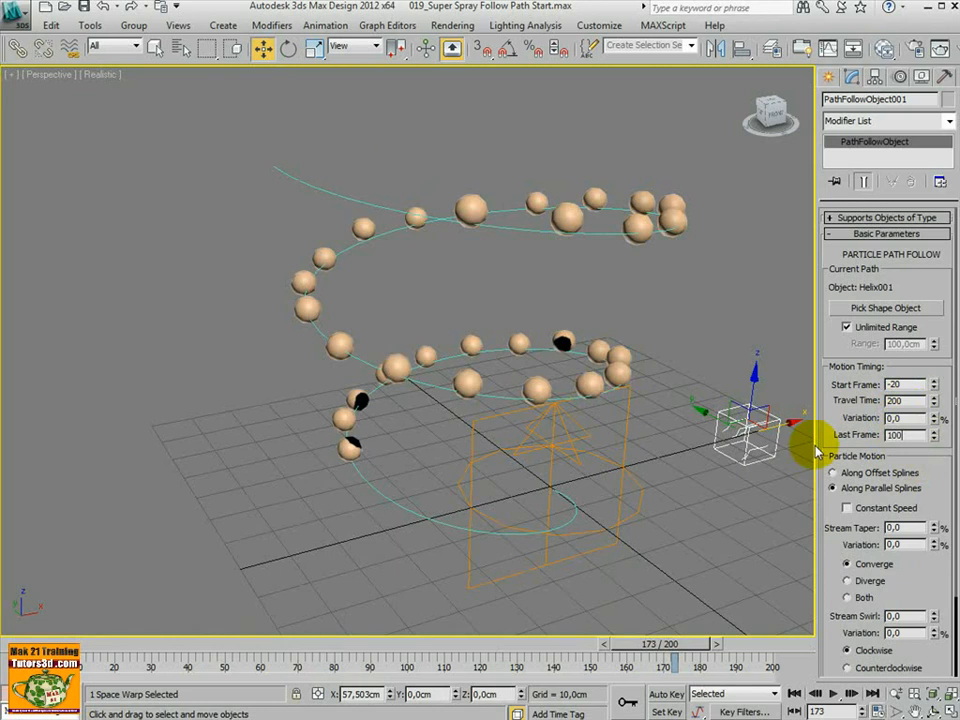
Try a last frame of 100, restore it to 200, and check the particles at frames 121 and 164
key("Return")
left_click_drag(677, 648, 496, 662)
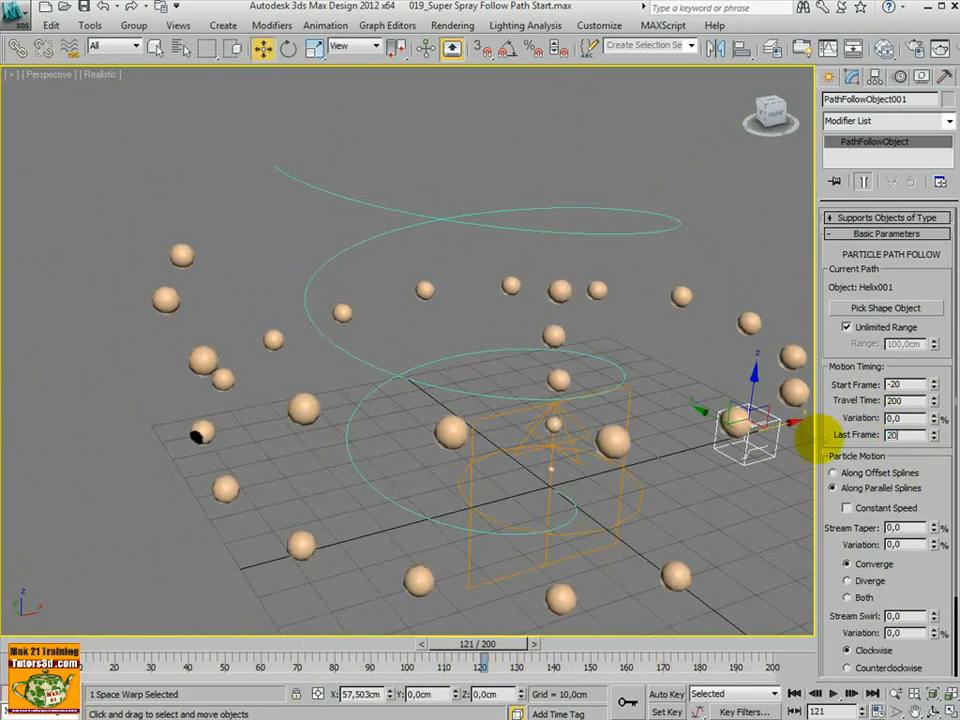
key("Return")
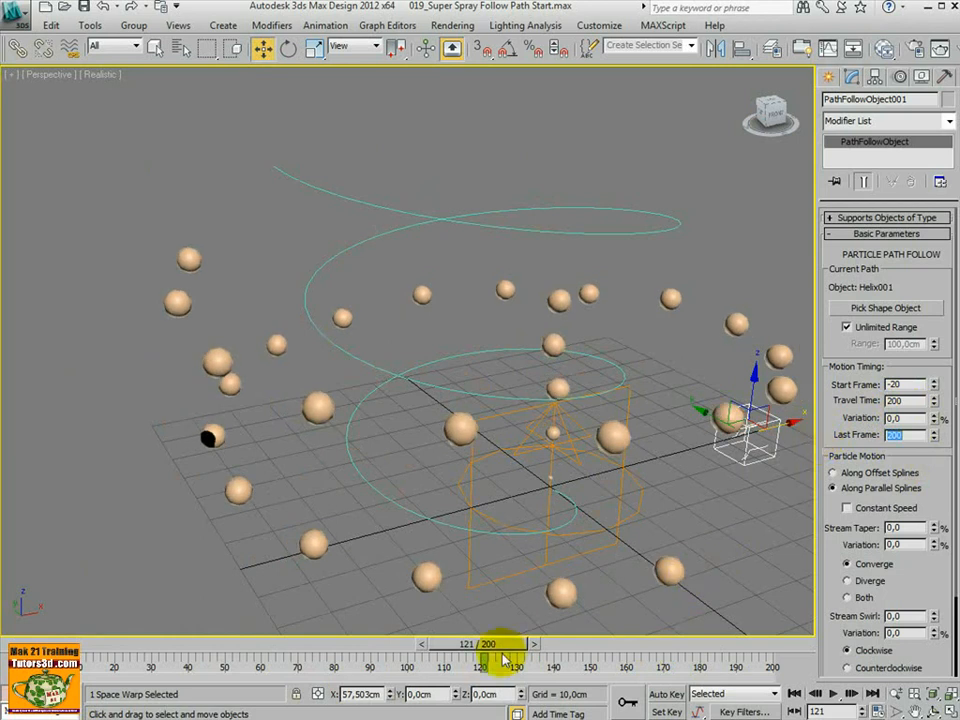
left_click_drag(503, 650, 650, 622)
key("w")
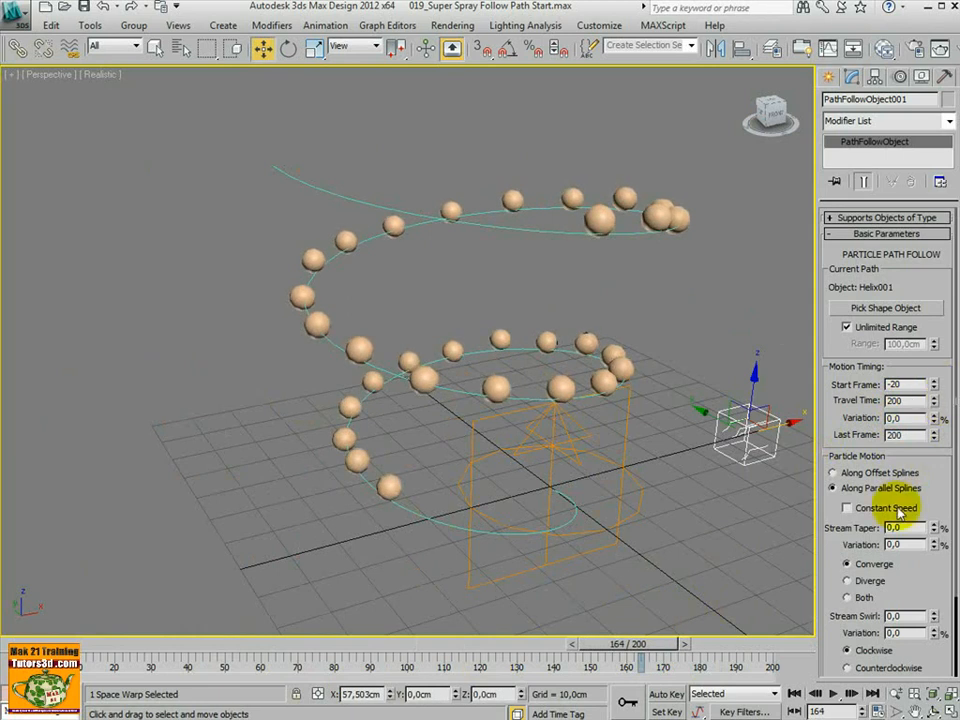
Compare particle motion along offset splines and along parallel splines at frames 164 and 180, keeping Along Parallel Splines selected
left_click(846, 473)
left_click(838, 477)
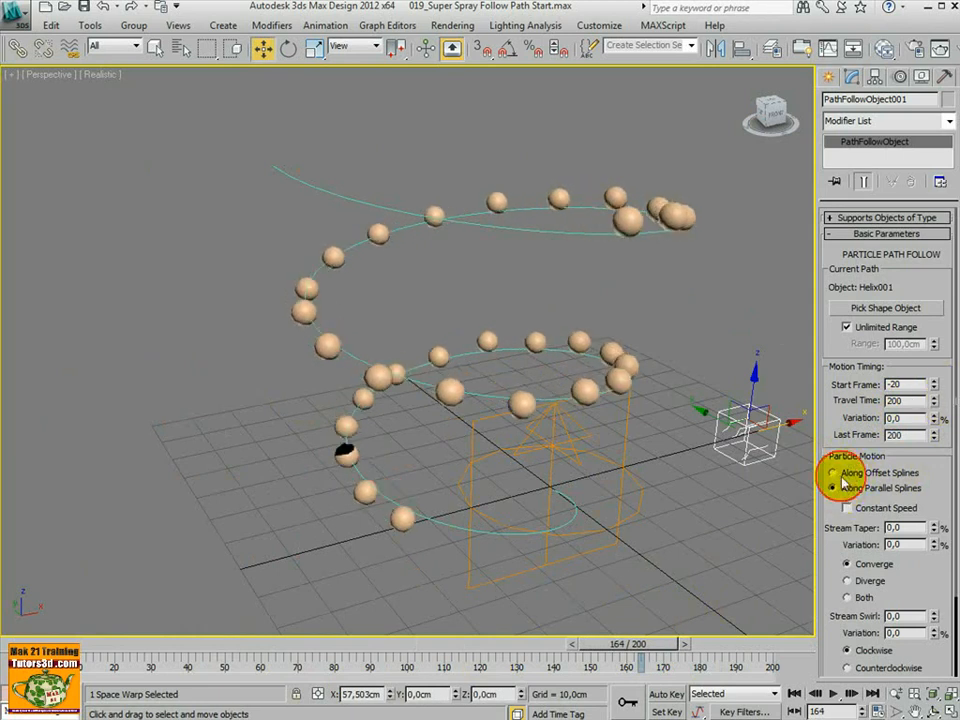
left_click(838, 488)
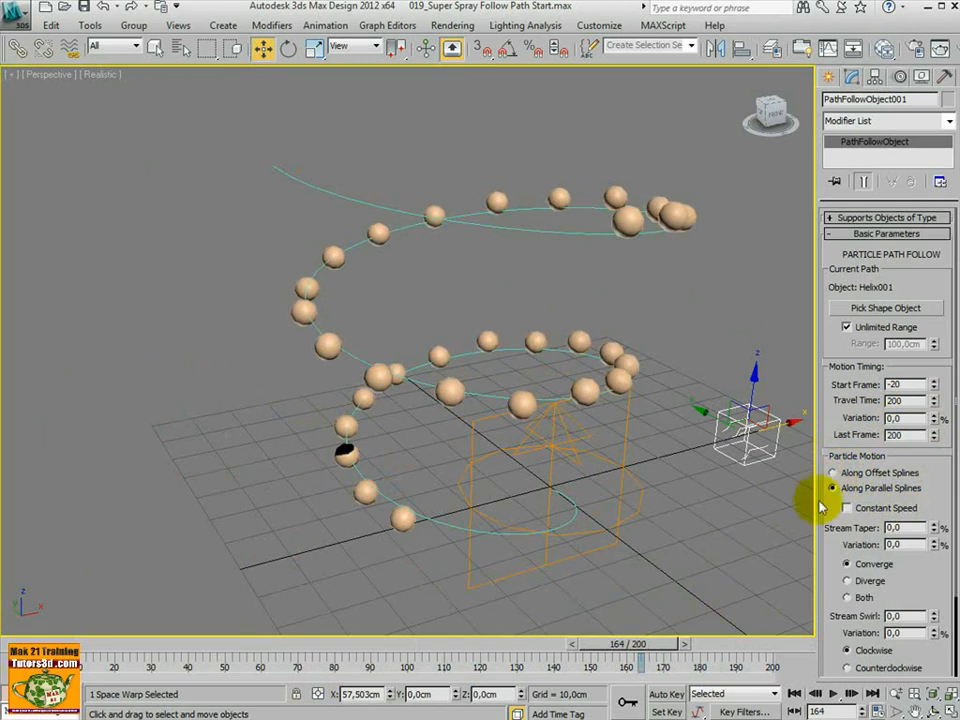
left_click(838, 474)
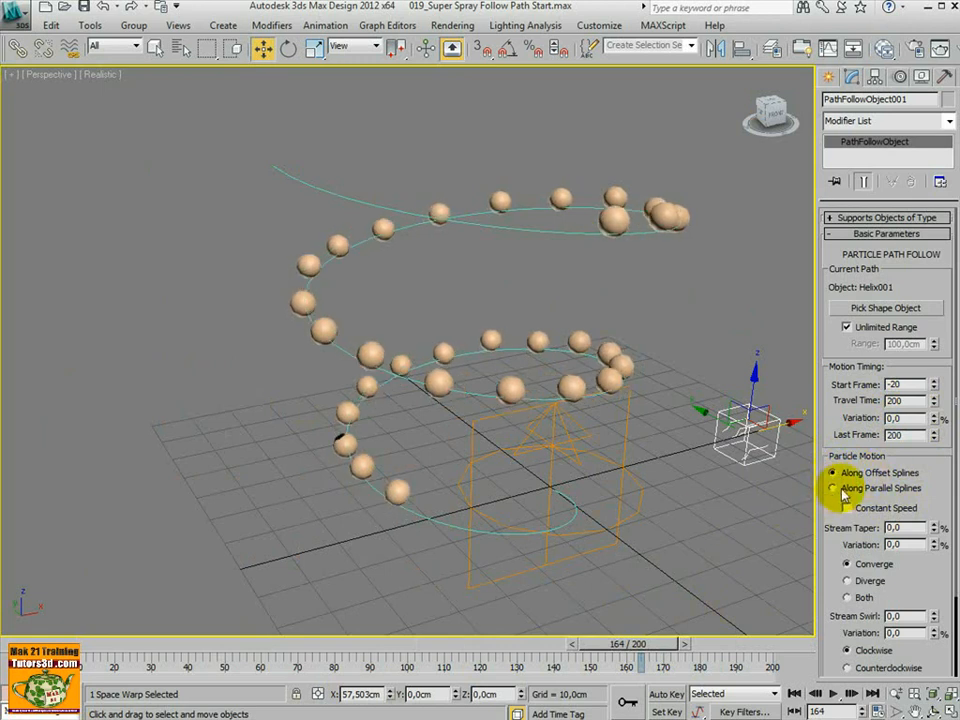
left_click(836, 488)
left_click_drag(612, 648, 690, 648)
left_click(849, 474)
left_click(873, 490)
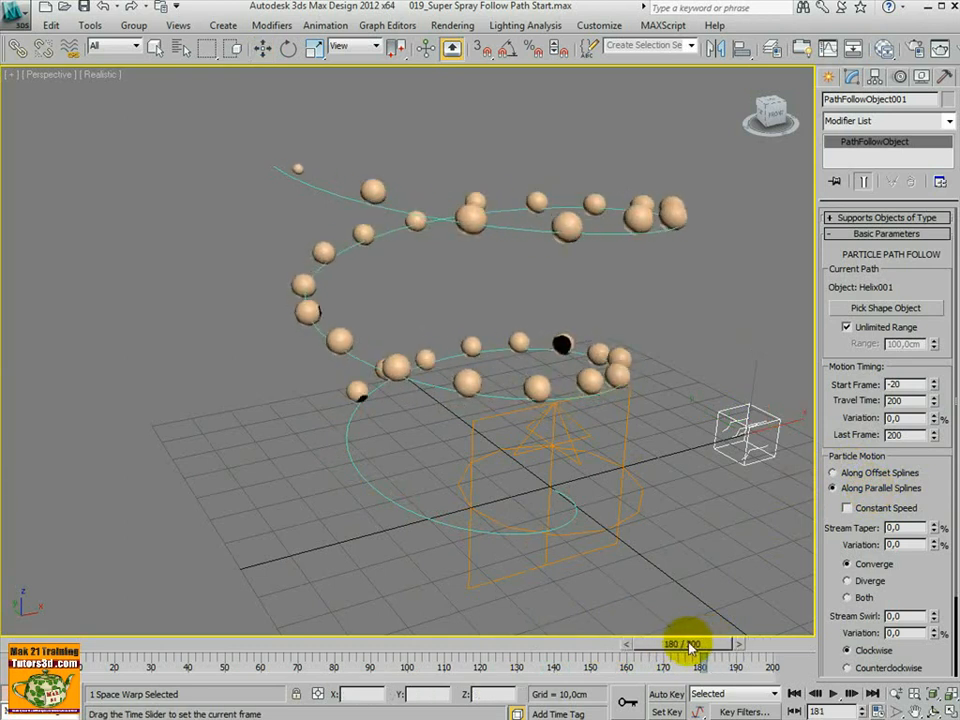
key("w")
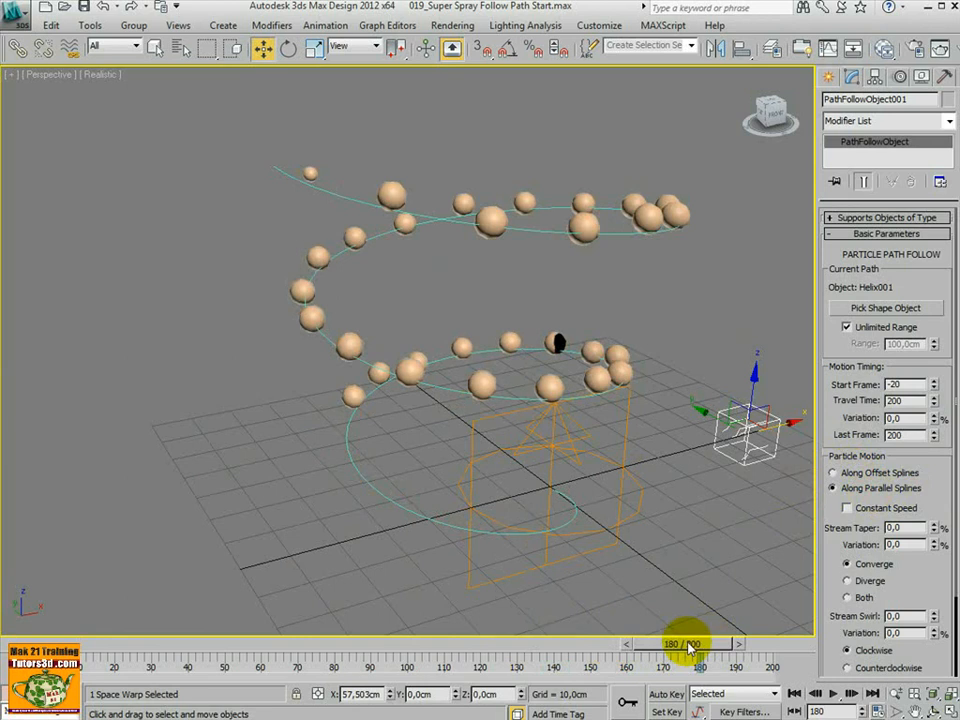
Enable Constant Speed for the particle motion and play the animation to compare the spacing with the option off and on
left_click(848, 508)
left_click_drag(718, 645, 415, 680)
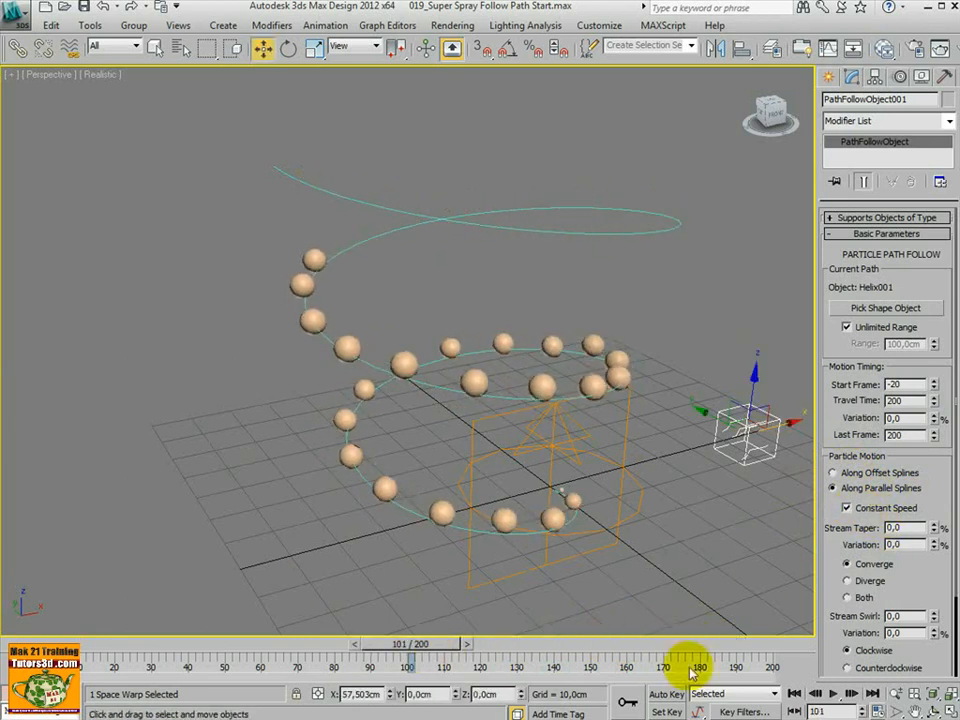
left_click(832, 693)
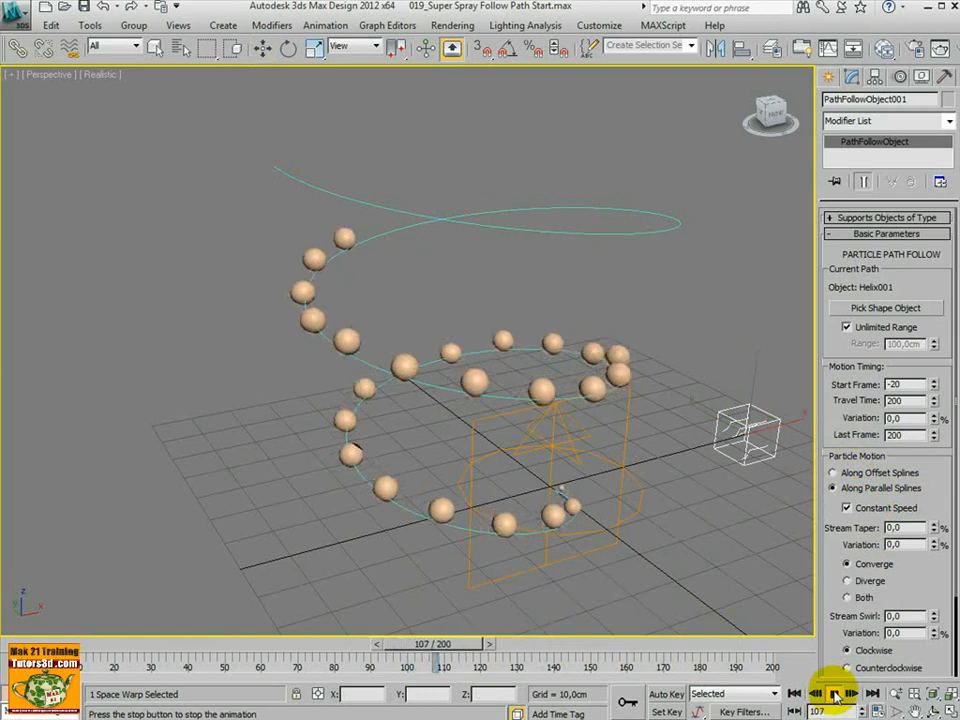
left_click(856, 510)
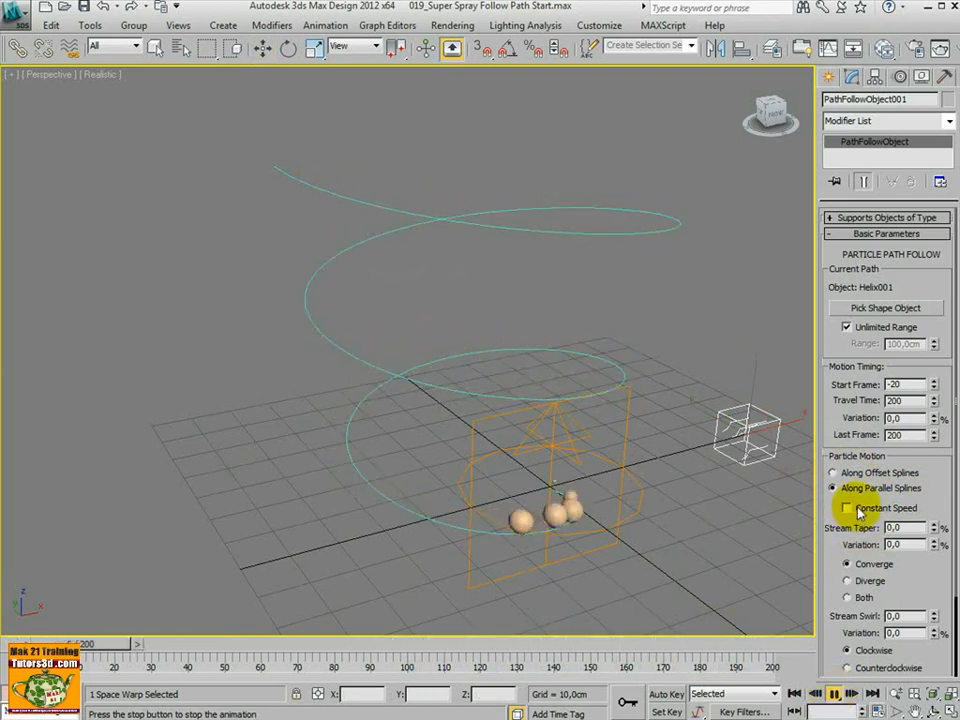
left_click(856, 510)
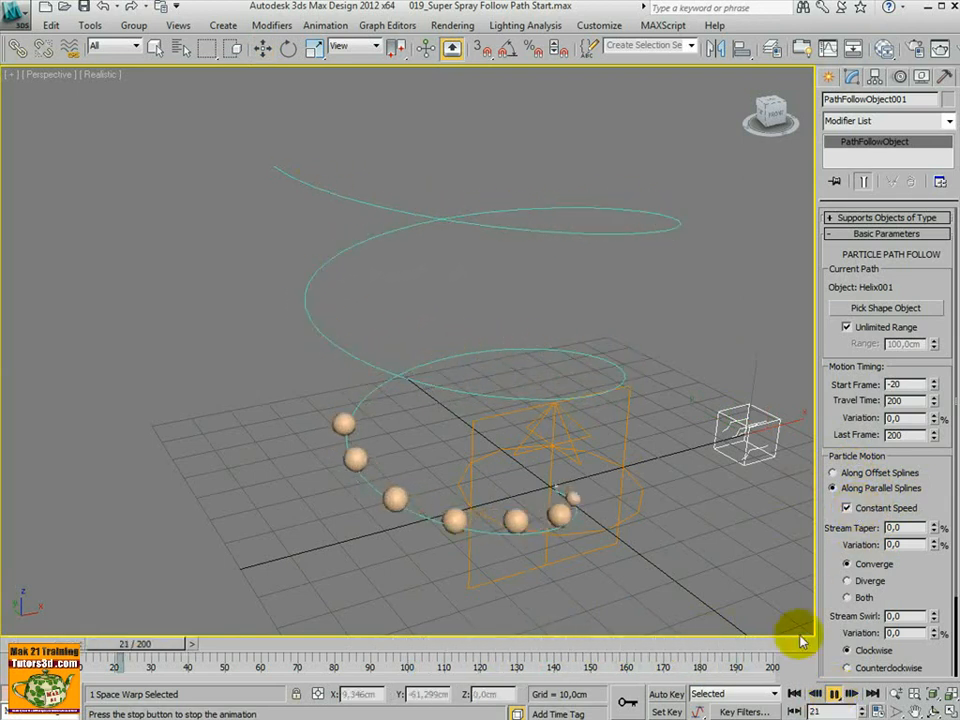
left_click(833, 693)
Scrub the animation to frame 135 and try the Diverge option for the stream taper, restoring Converge
left_click_drag(931, 521, 924, 536)
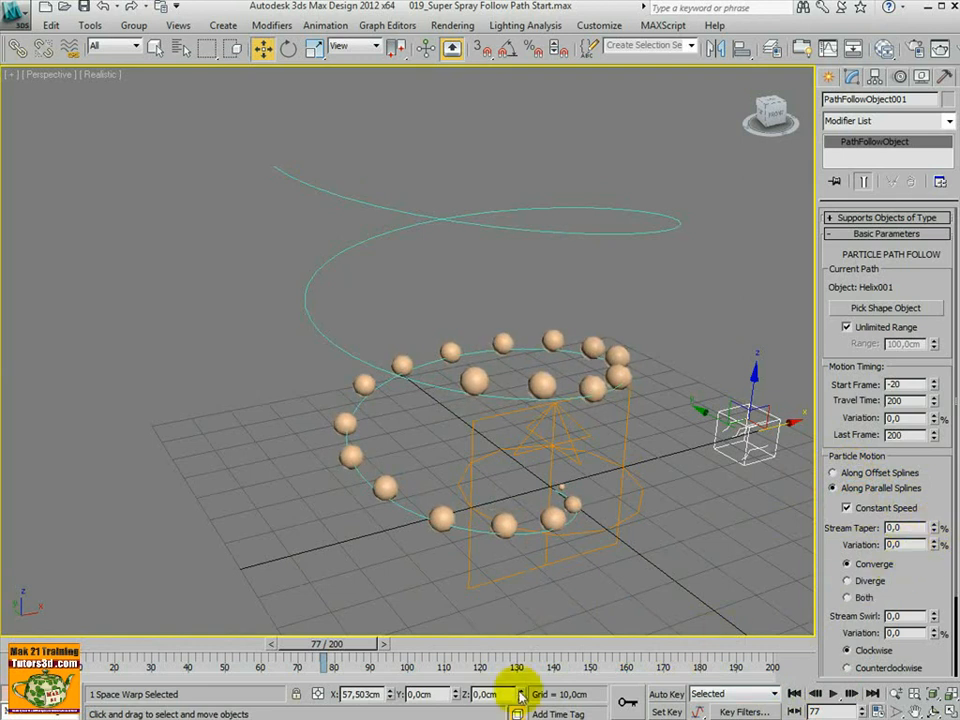
left_click_drag(360, 643, 578, 650)
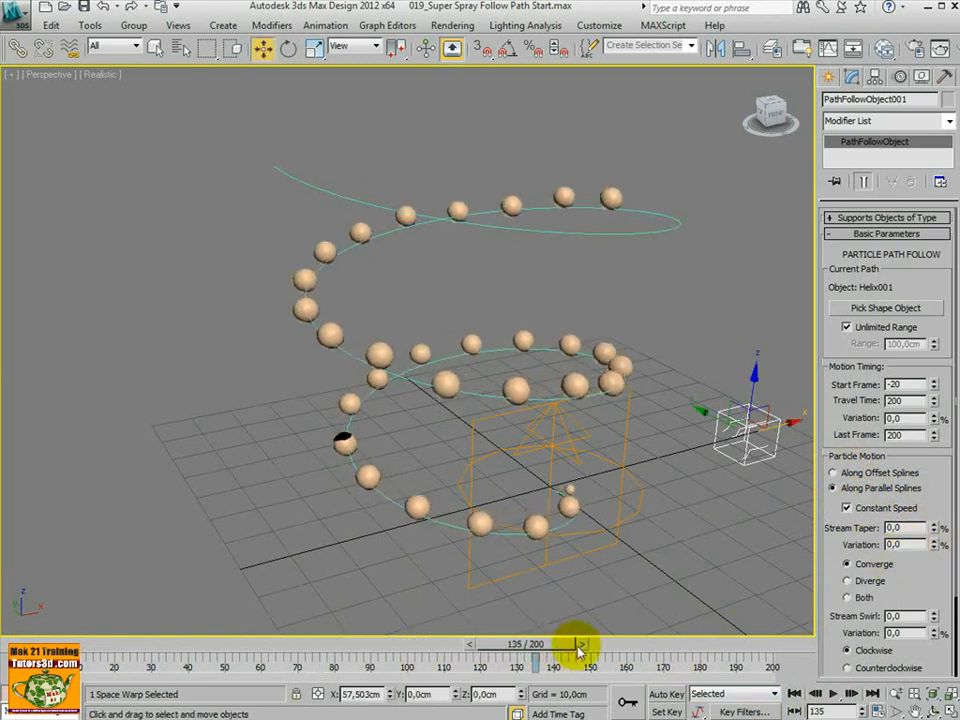
left_click(847, 581)
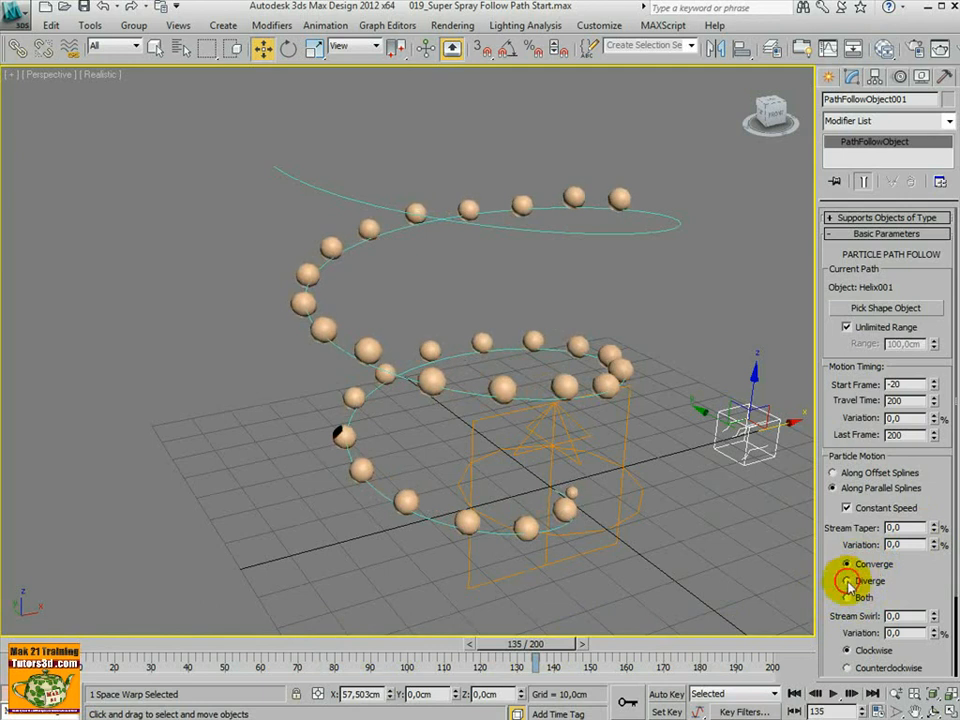
scroll(838, 530, "down", 3)
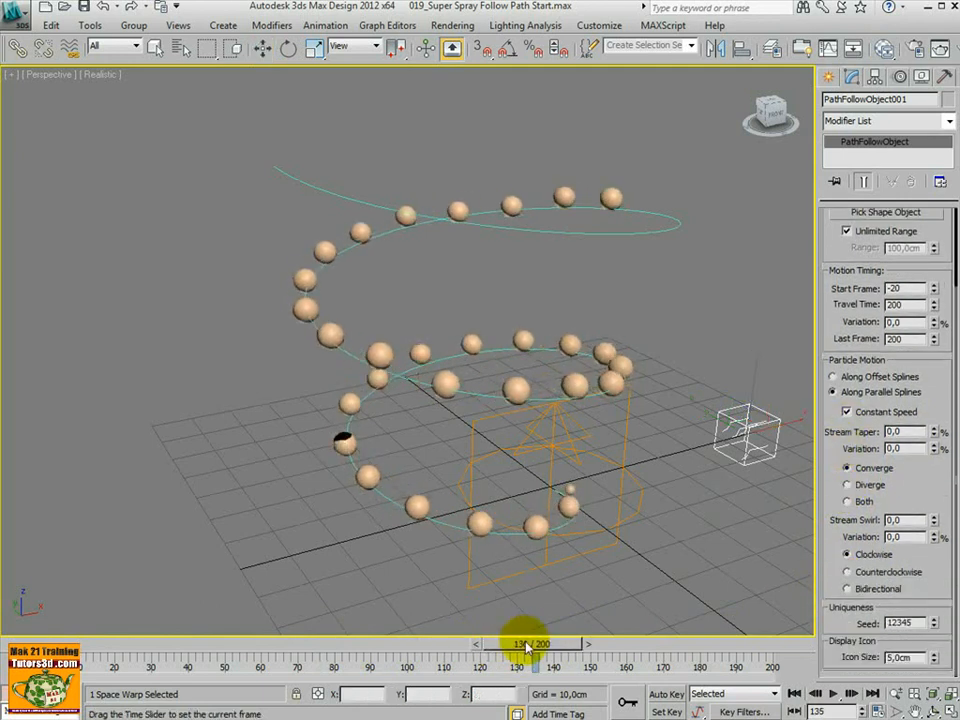
Scrub the animation to frame 152 and try a Counterclockwise stream swirl, returning it to Clockwise
left_click_drag(527, 648, 592, 650)
left_click(857, 573)
key("w")
left_click(858, 554)
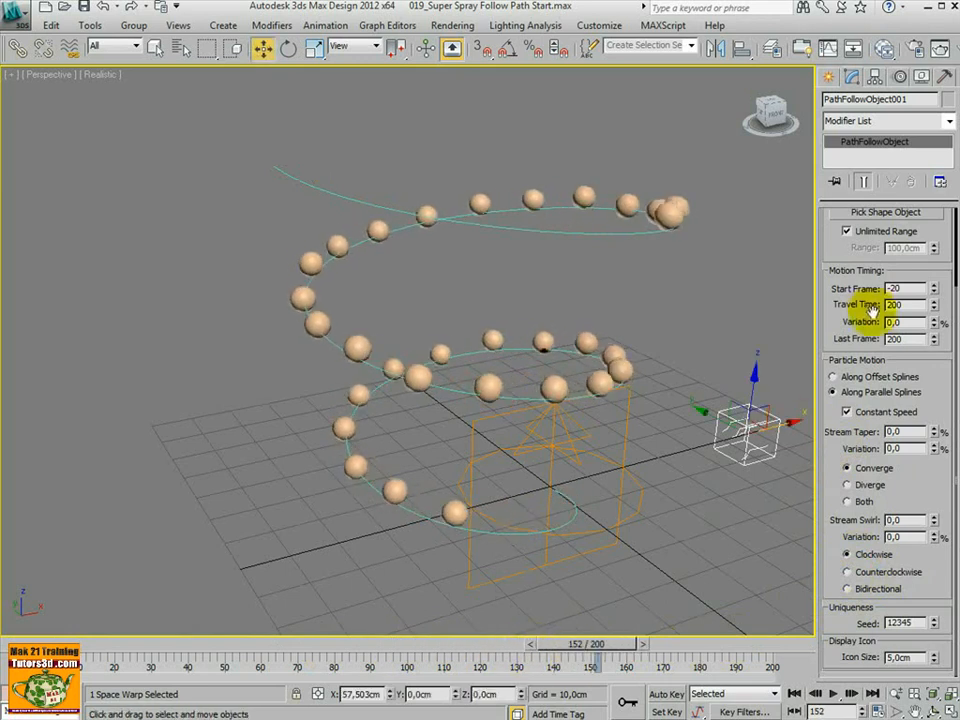
Try a travel time variation of 50%, play the animation, and check the particle spacing at frames 143 and 124
left_click_drag(830, 300, 880, 374)
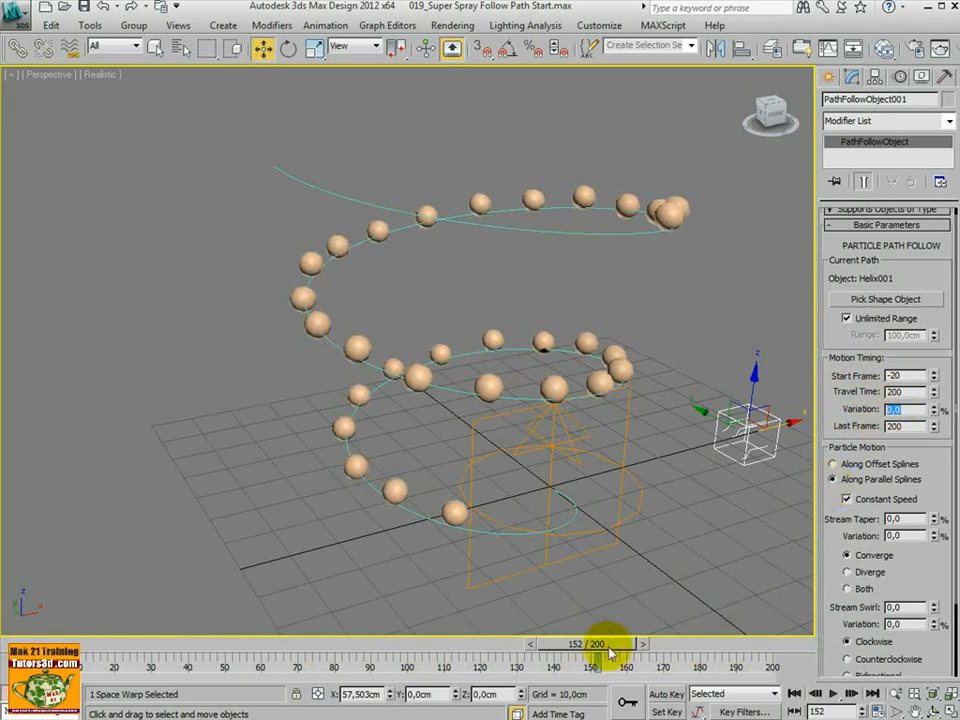
left_click_drag(609, 652, 474, 647)
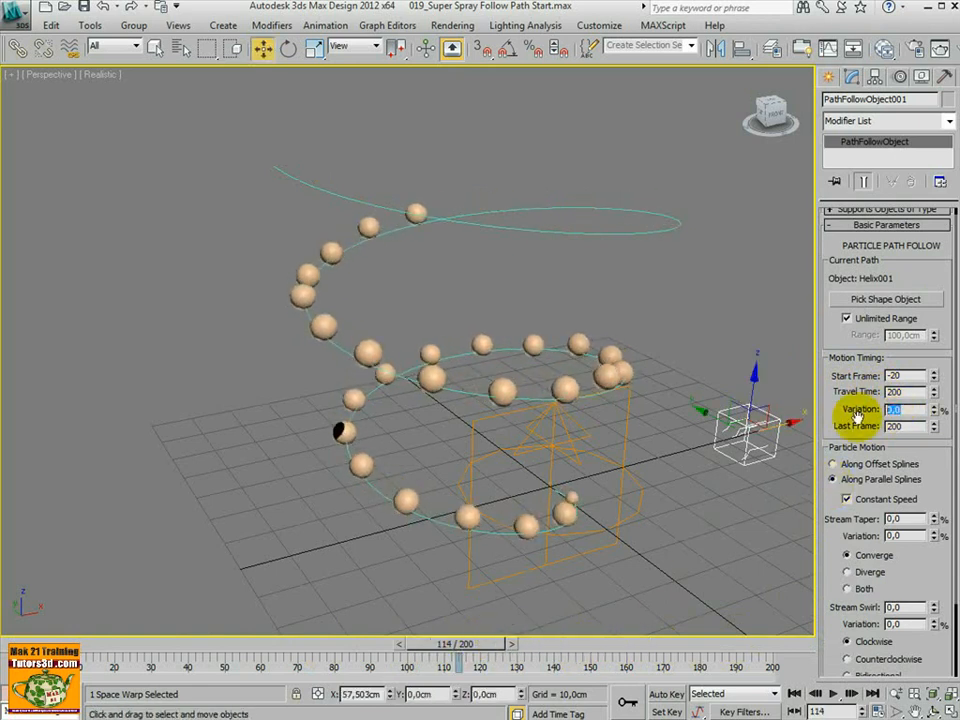
key("Return")
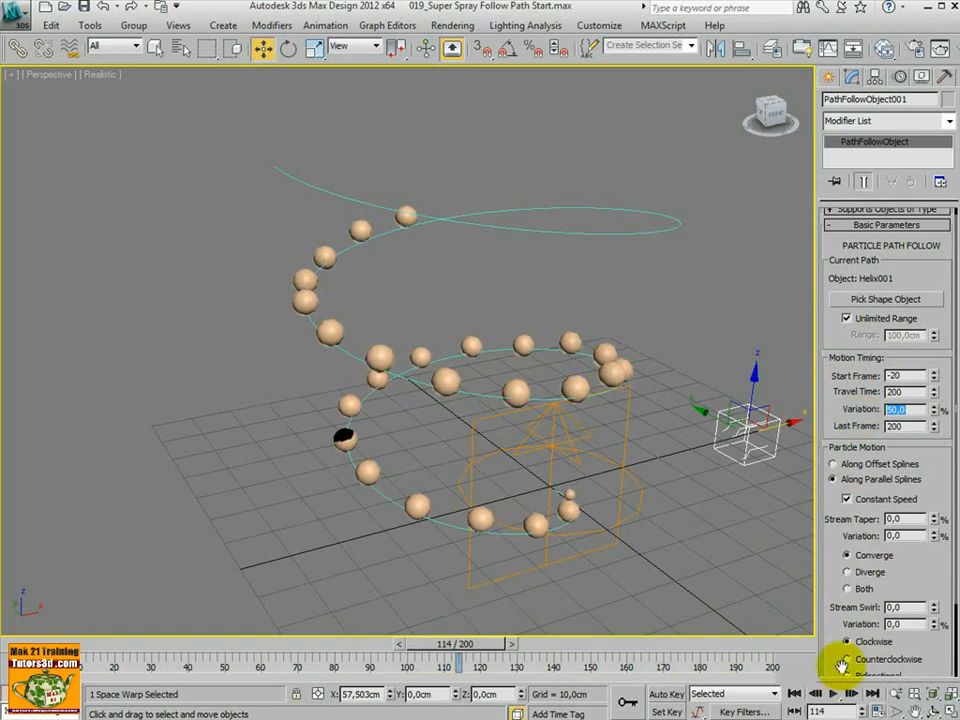
left_click(833, 693)
left_click(833, 693)
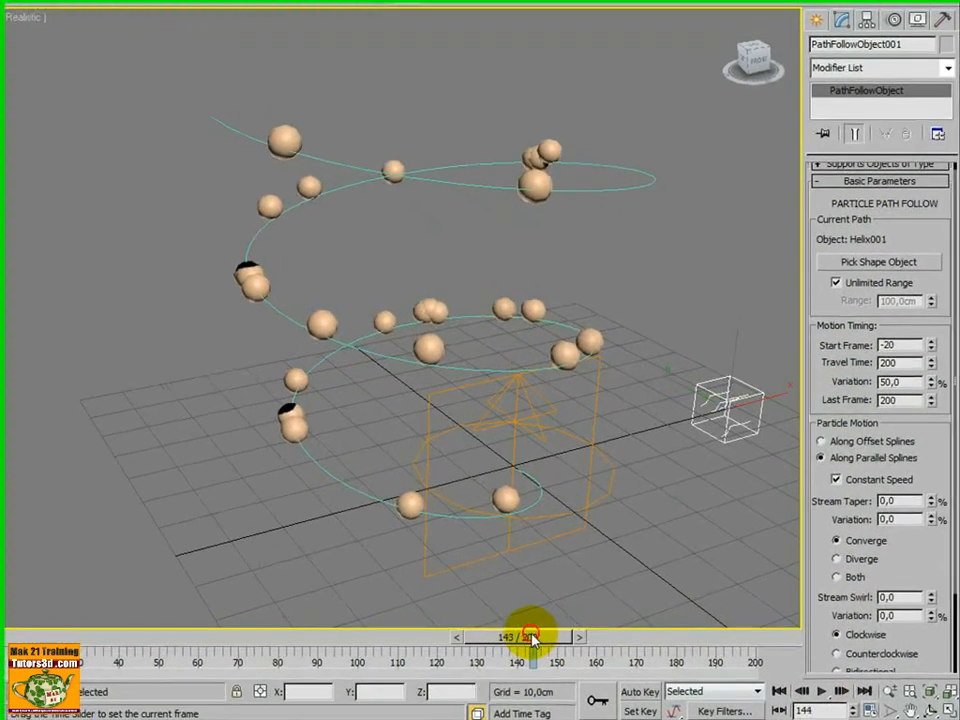
left_click_drag(531, 640, 456, 652)
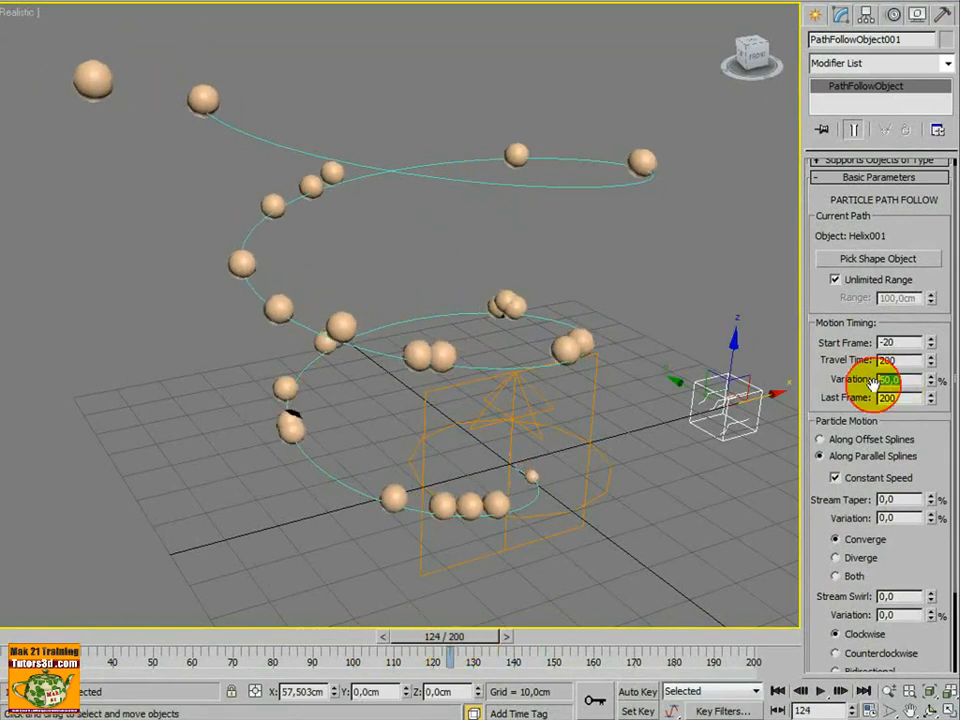
Try a travel time variation of 20% during playback, restore it to 0, and stop the animation
key("Return")
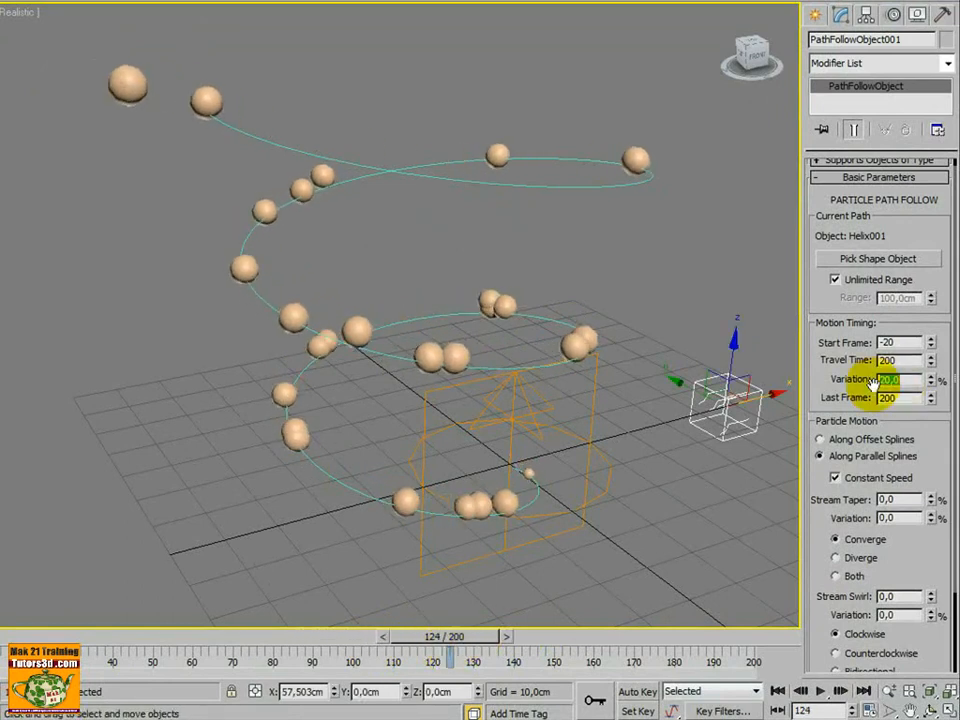
left_click(815, 692)
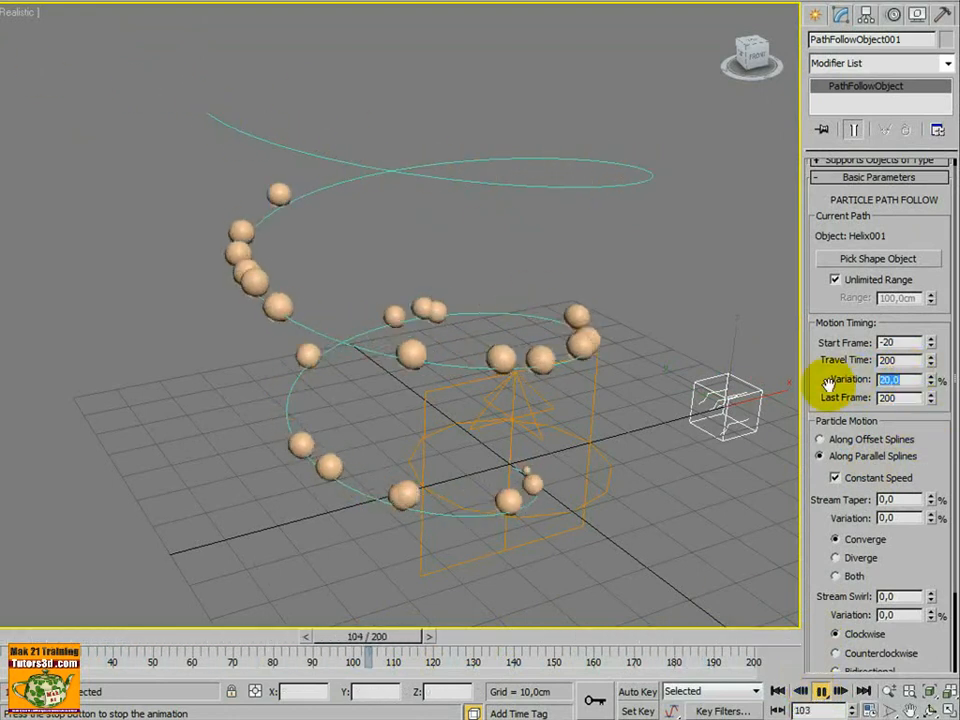
type("0")
key("Return")
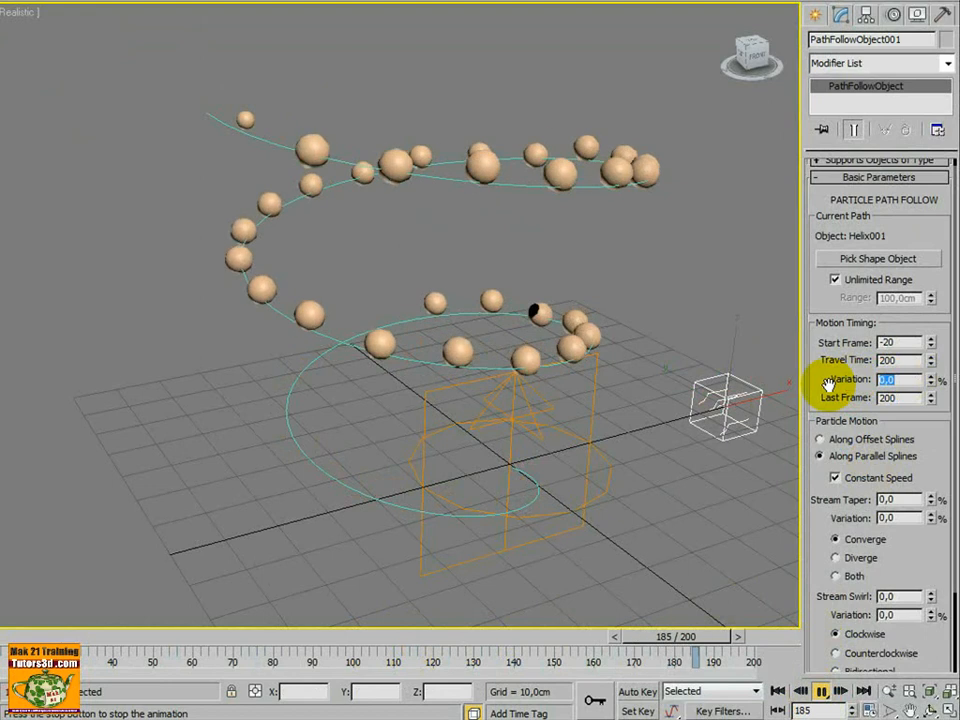
left_click(820, 691)
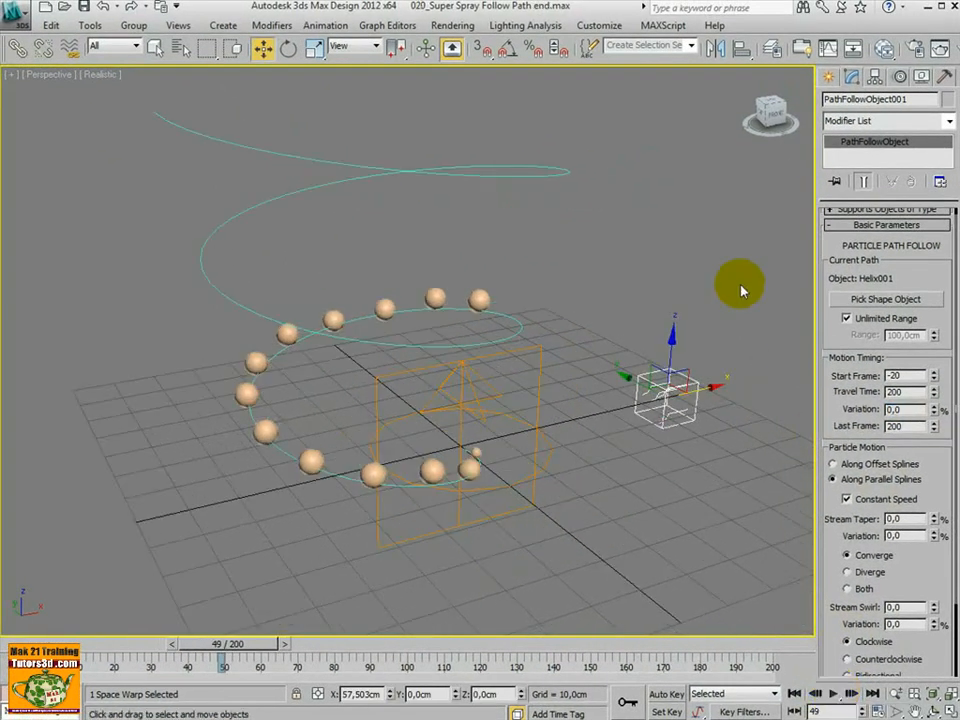